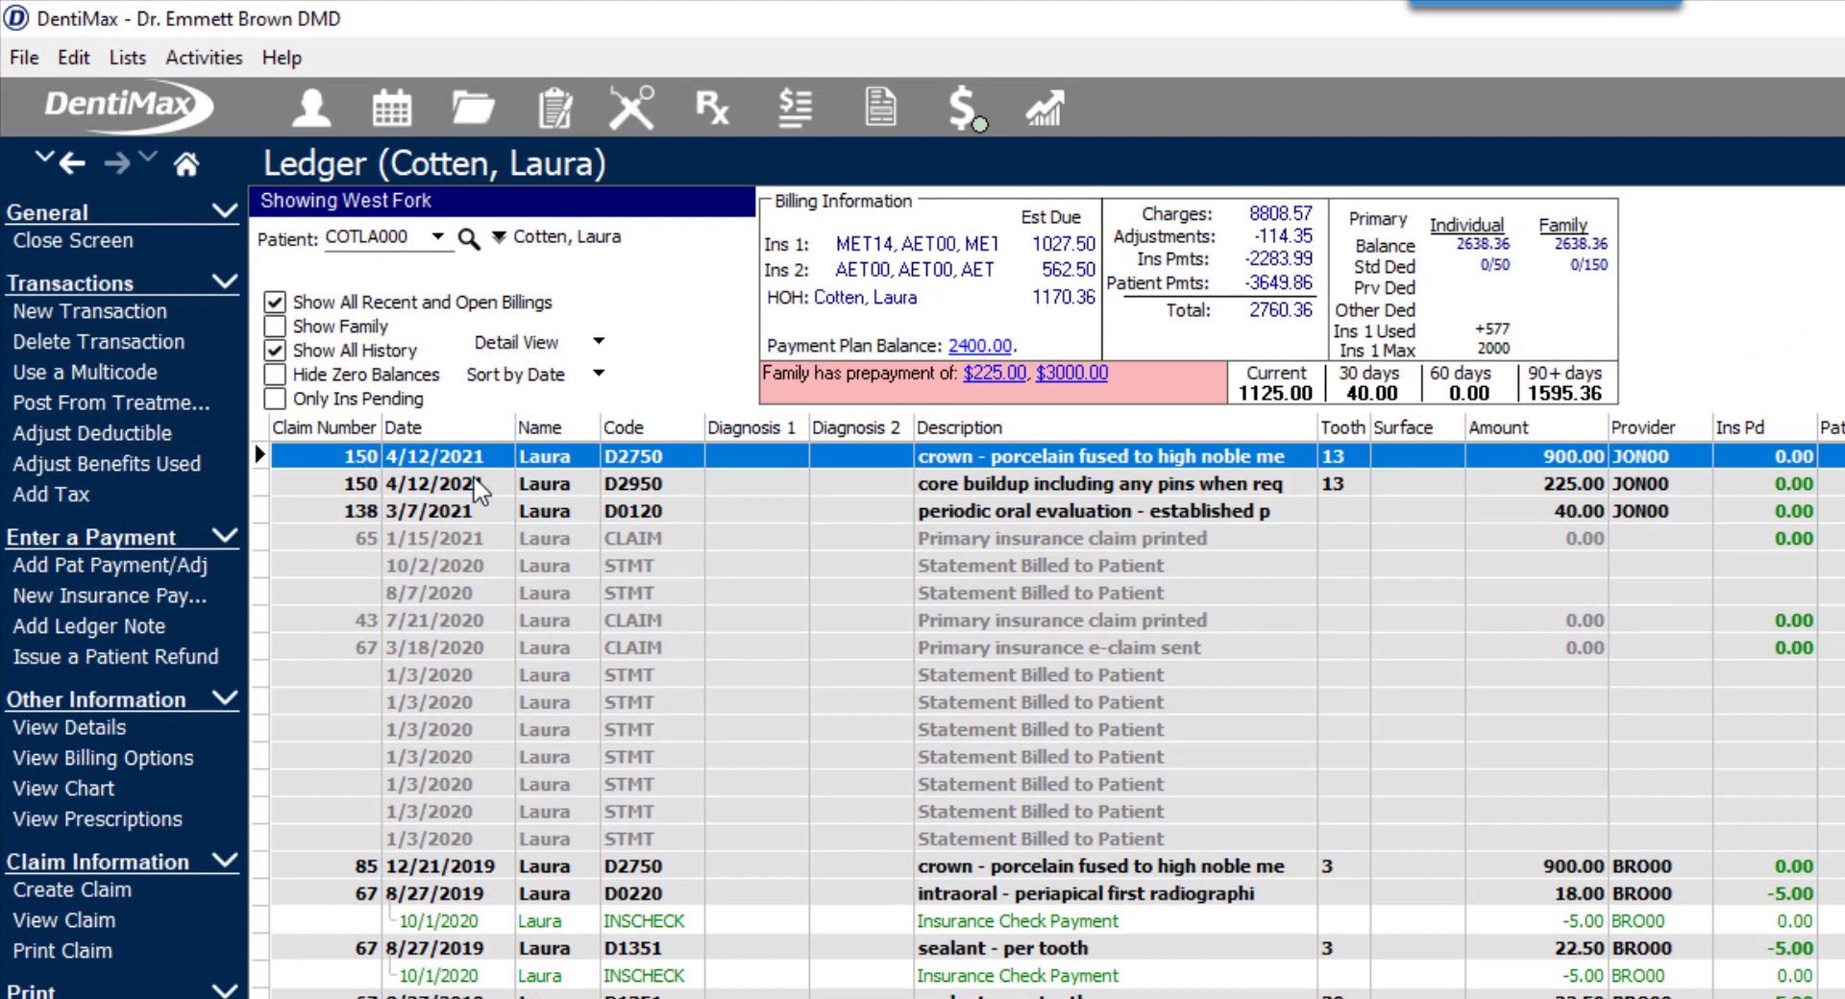
# - Create a new insurance payment with method Electronic, check number 52555 and an original amount of 74.50
pyautogui.click(50, 596)
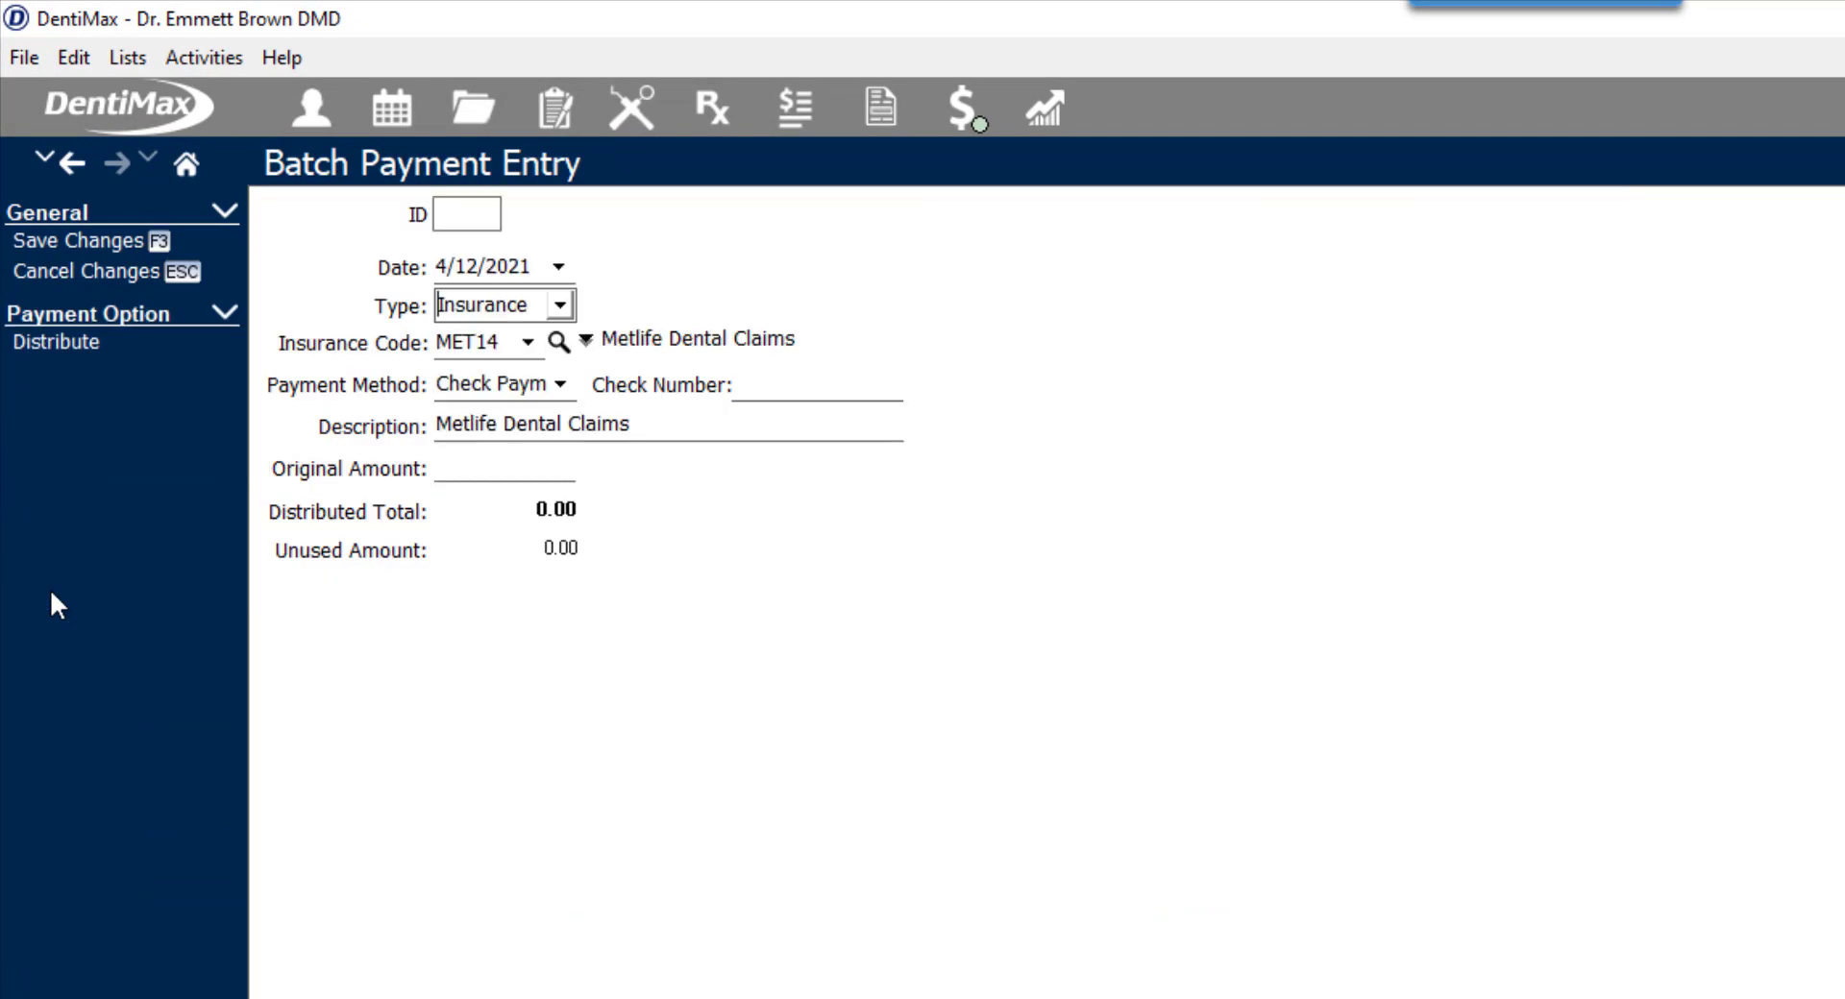
pyautogui.click(559, 384)
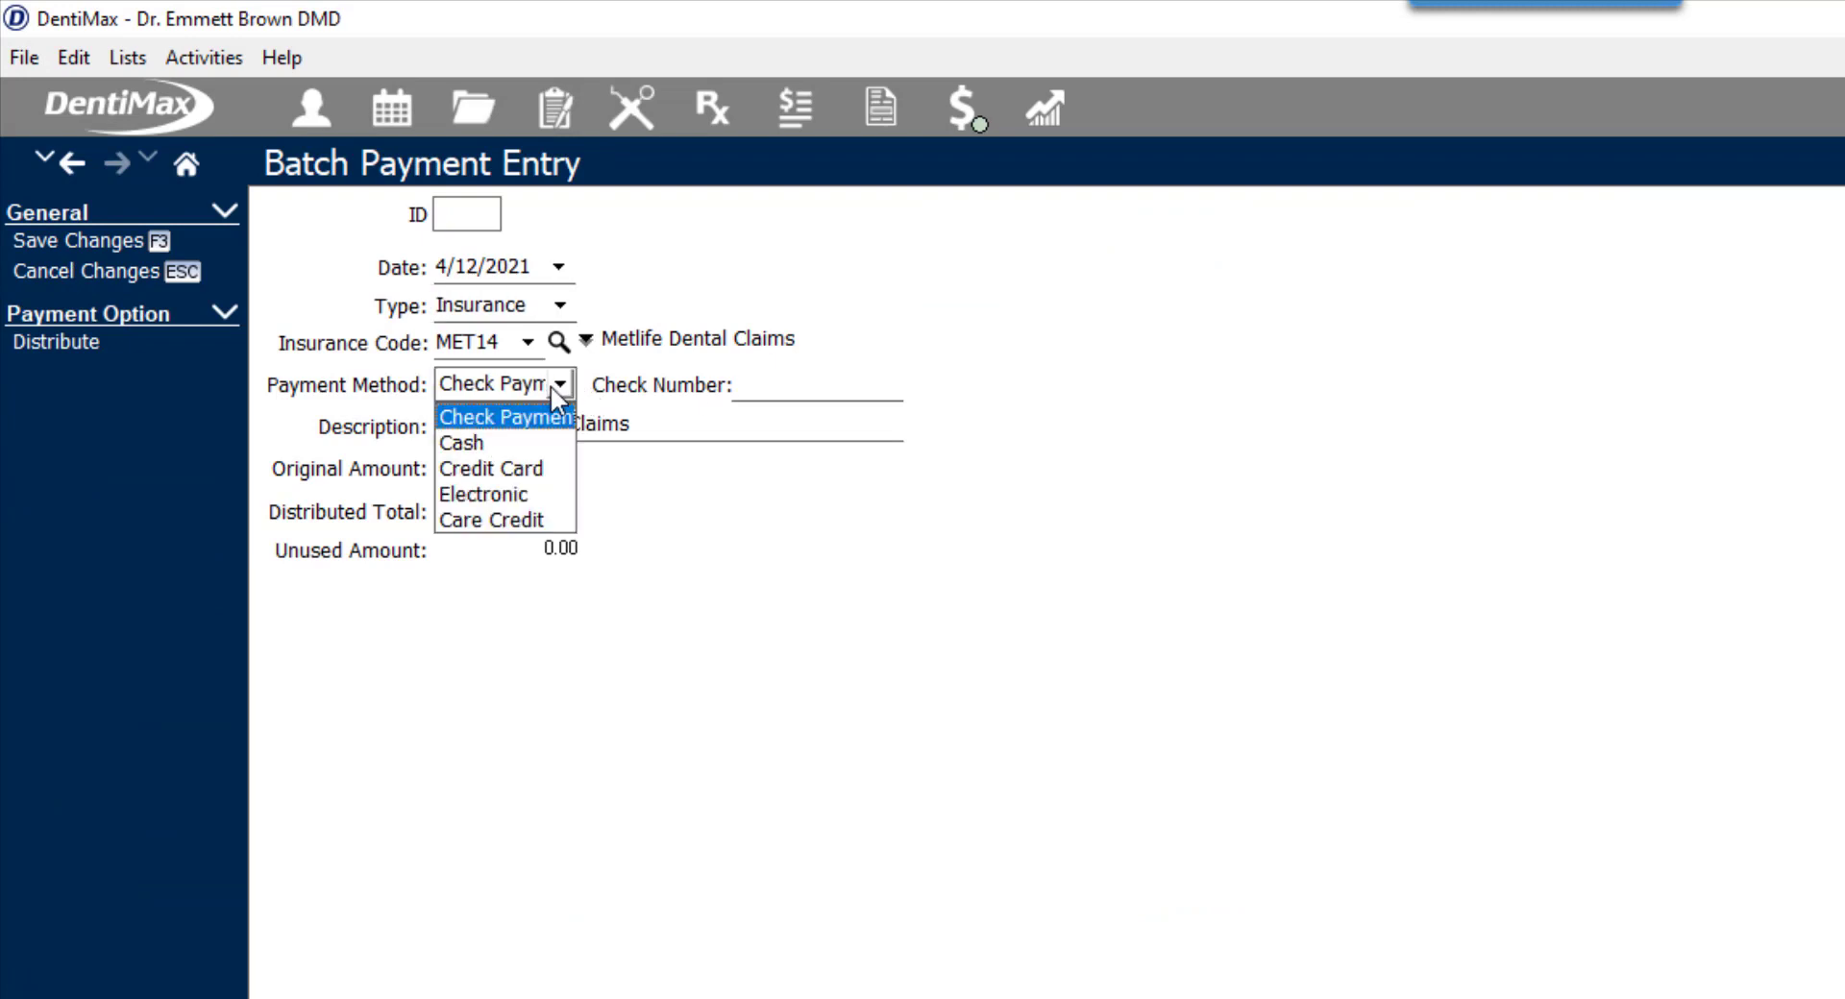
pyautogui.click(513, 494)
pyautogui.click(804, 375)
pyautogui.write('52555')
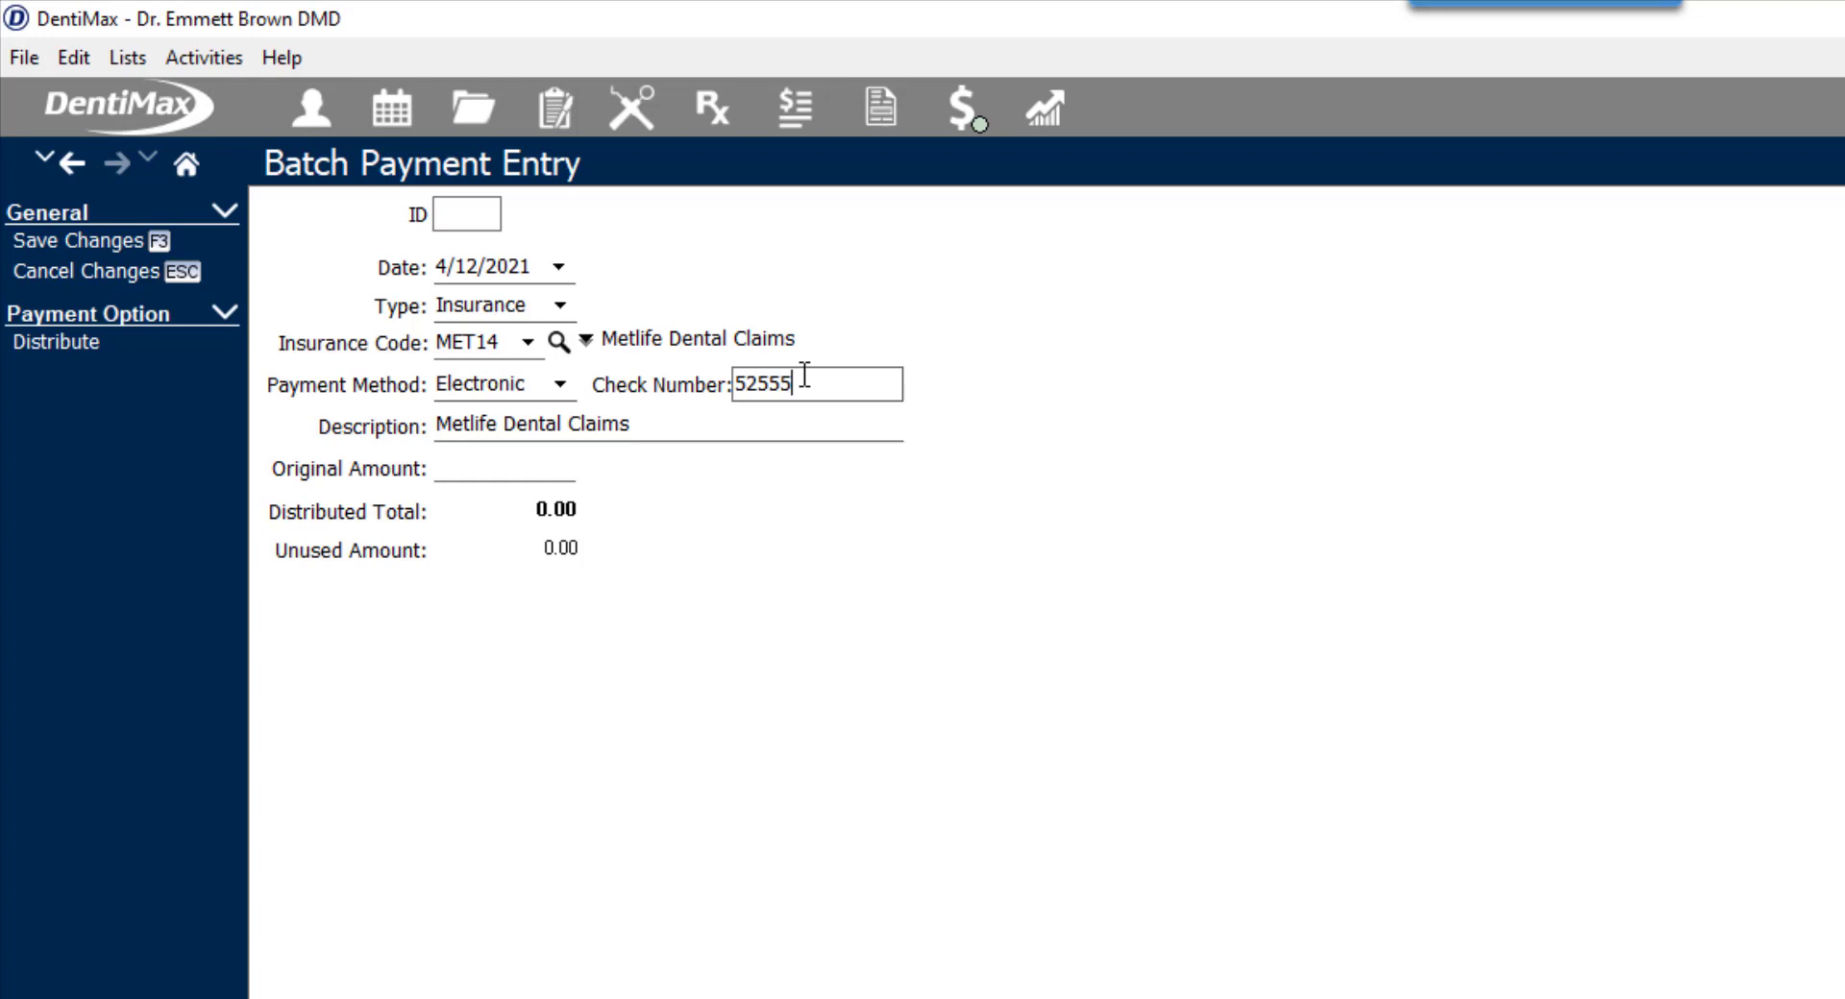
pyautogui.press('Tab')
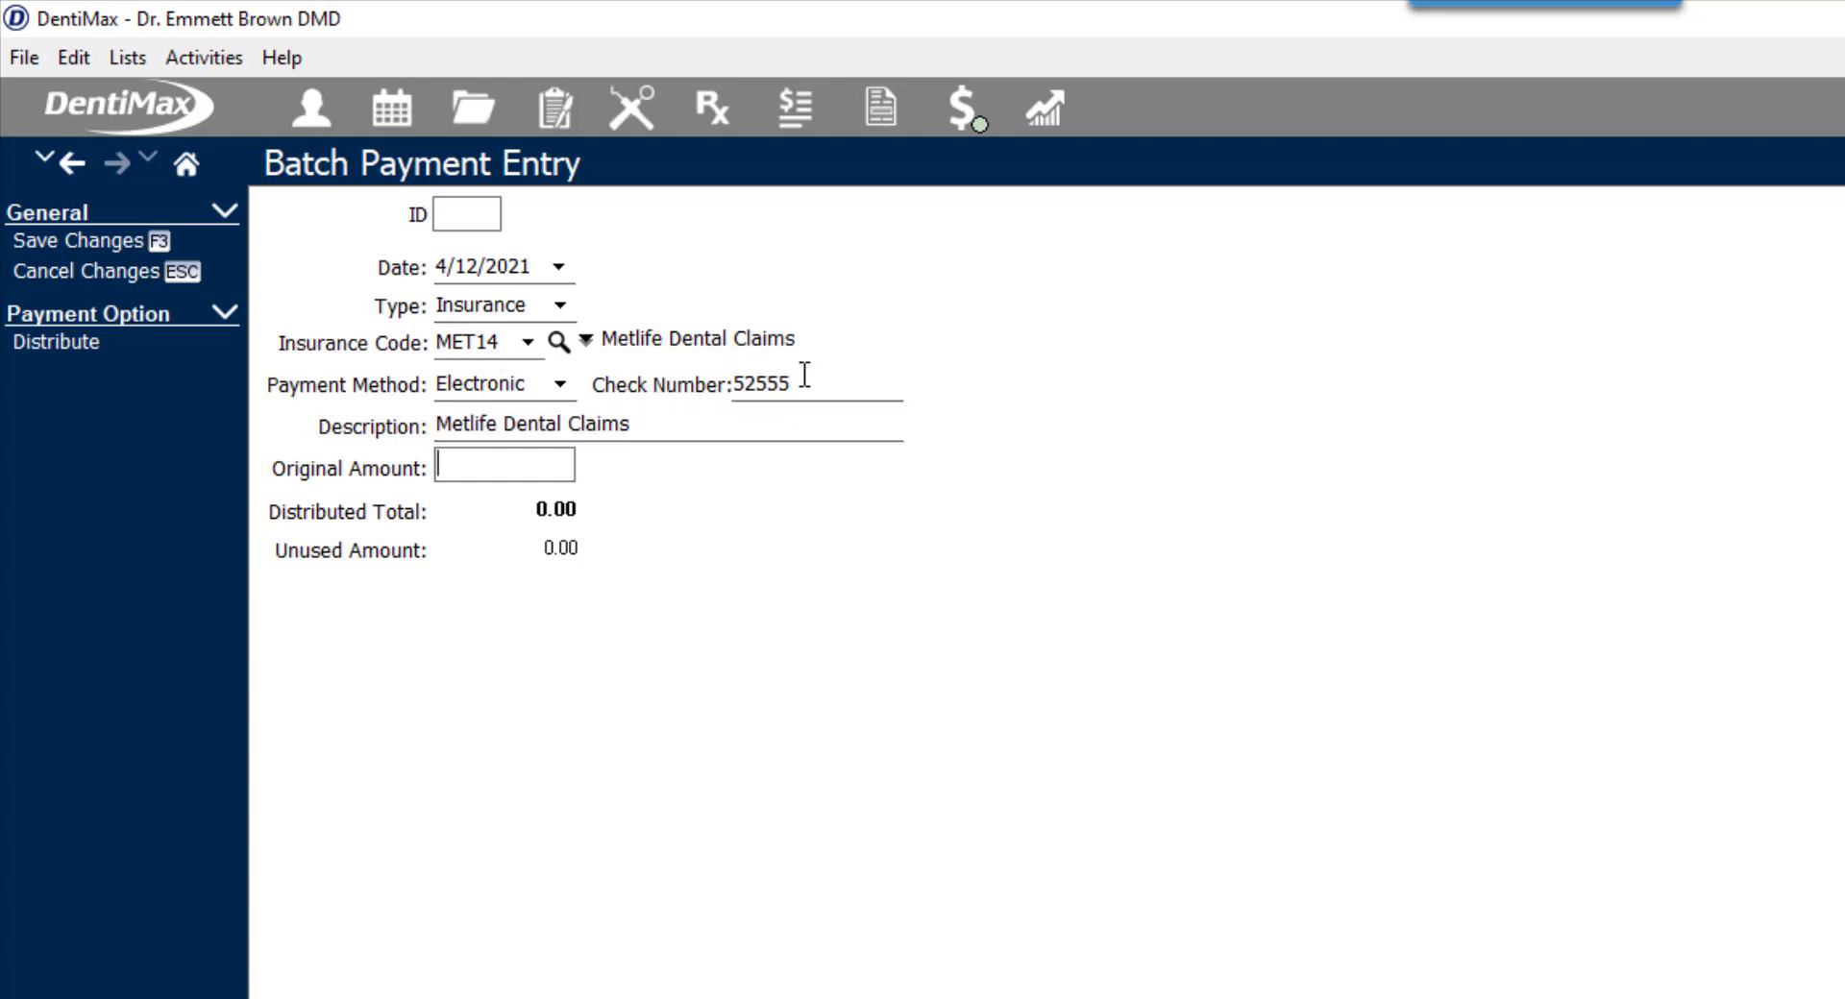
pyautogui.write('74.50')
# - Start distributing the payment and limit the EOB entry to the claim dated 4/12/2021
pyautogui.click(144, 348)
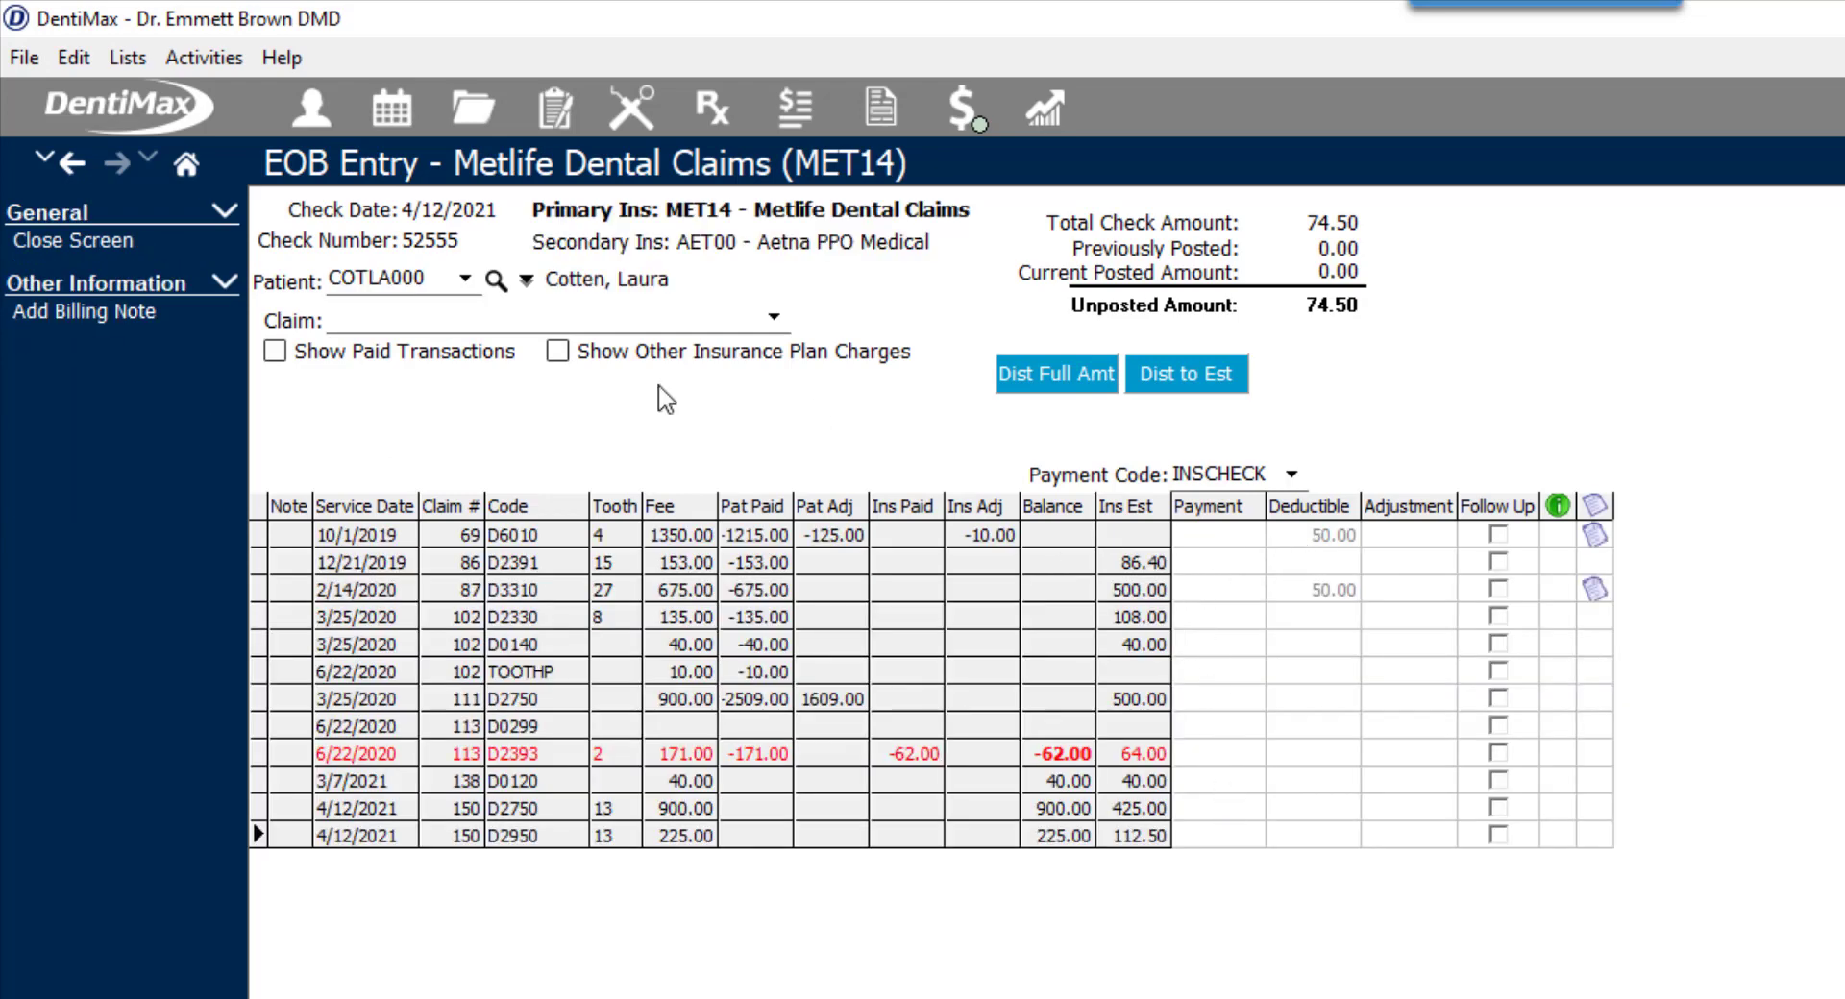
pyautogui.click(772, 317)
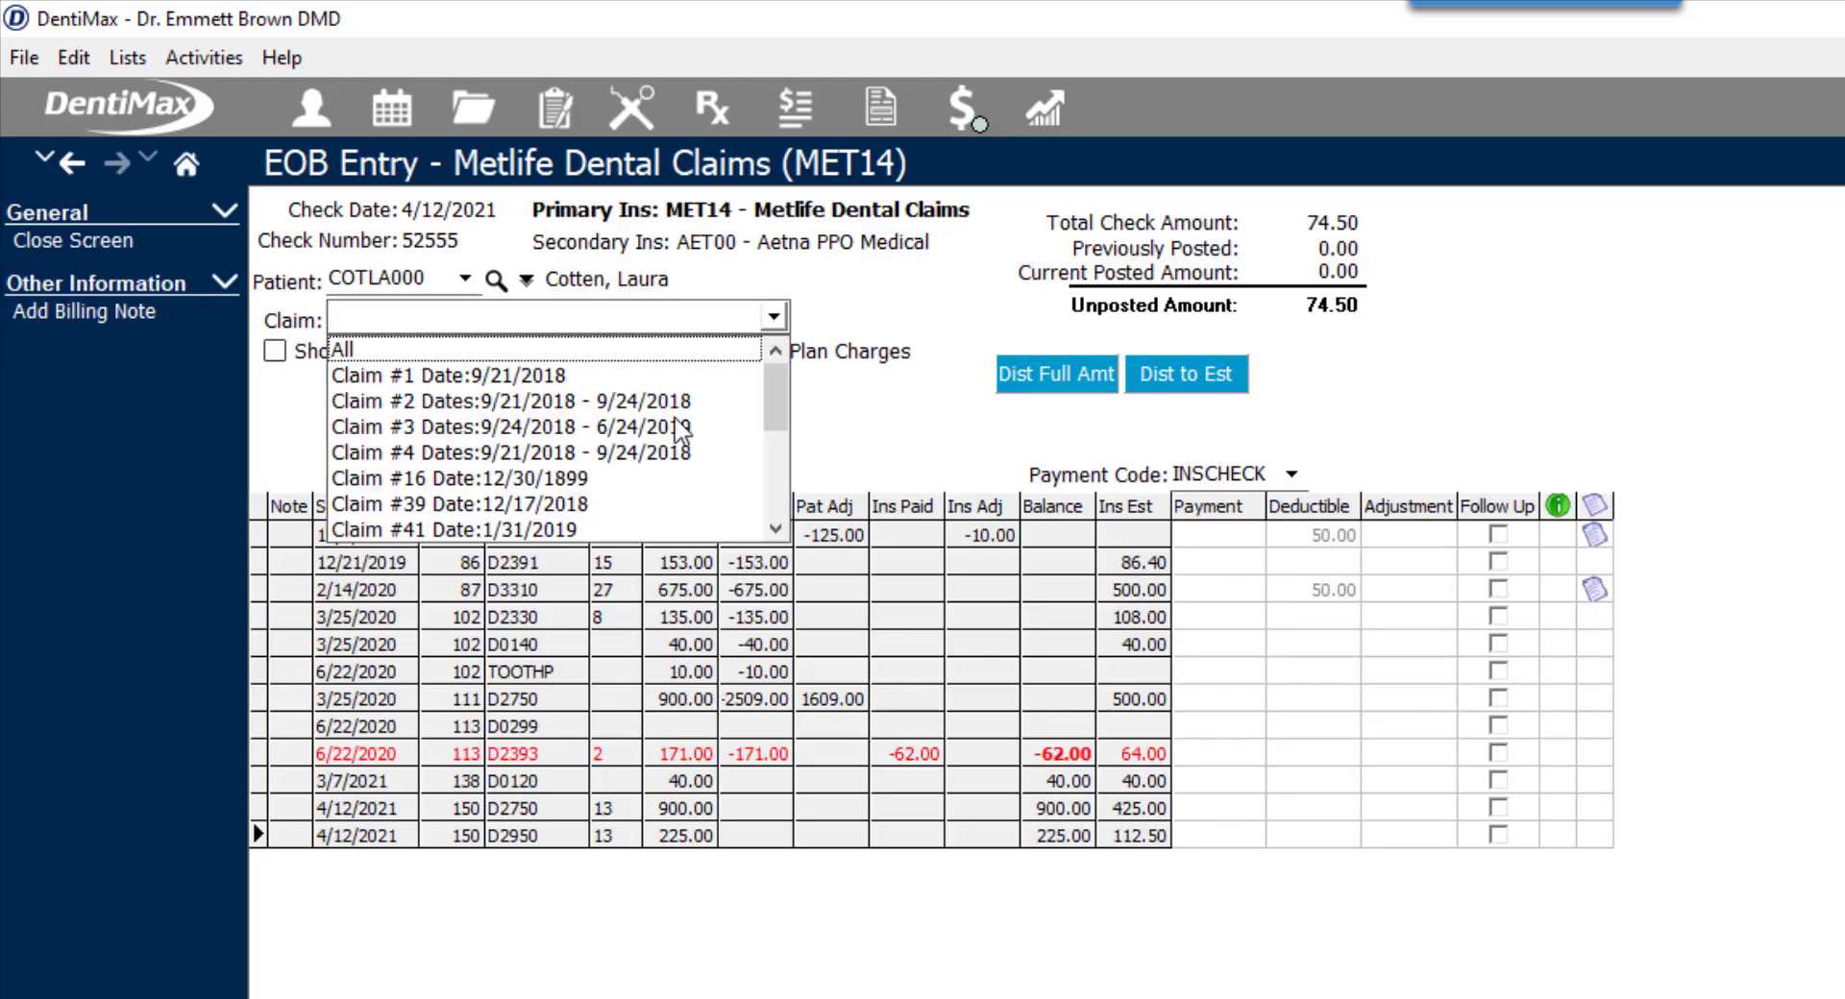
pyautogui.moveTo(775, 398); pyautogui.dragTo(775, 489)
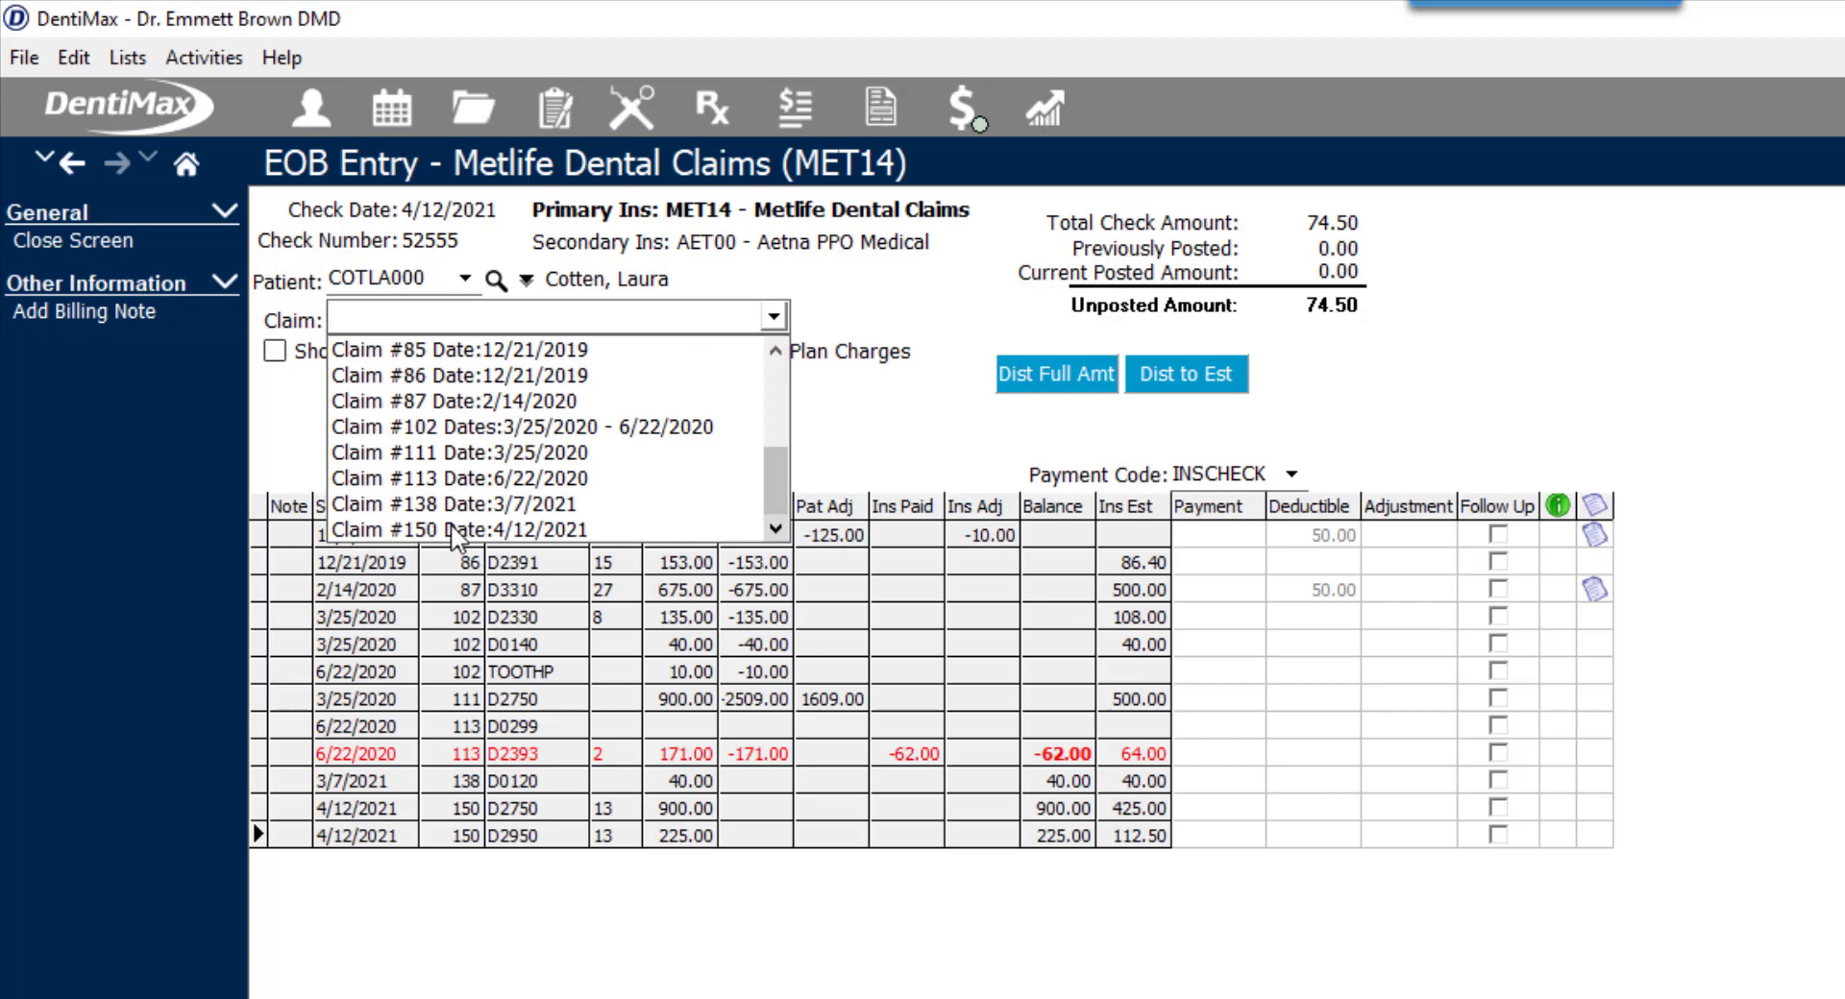
pyautogui.click(456, 529)
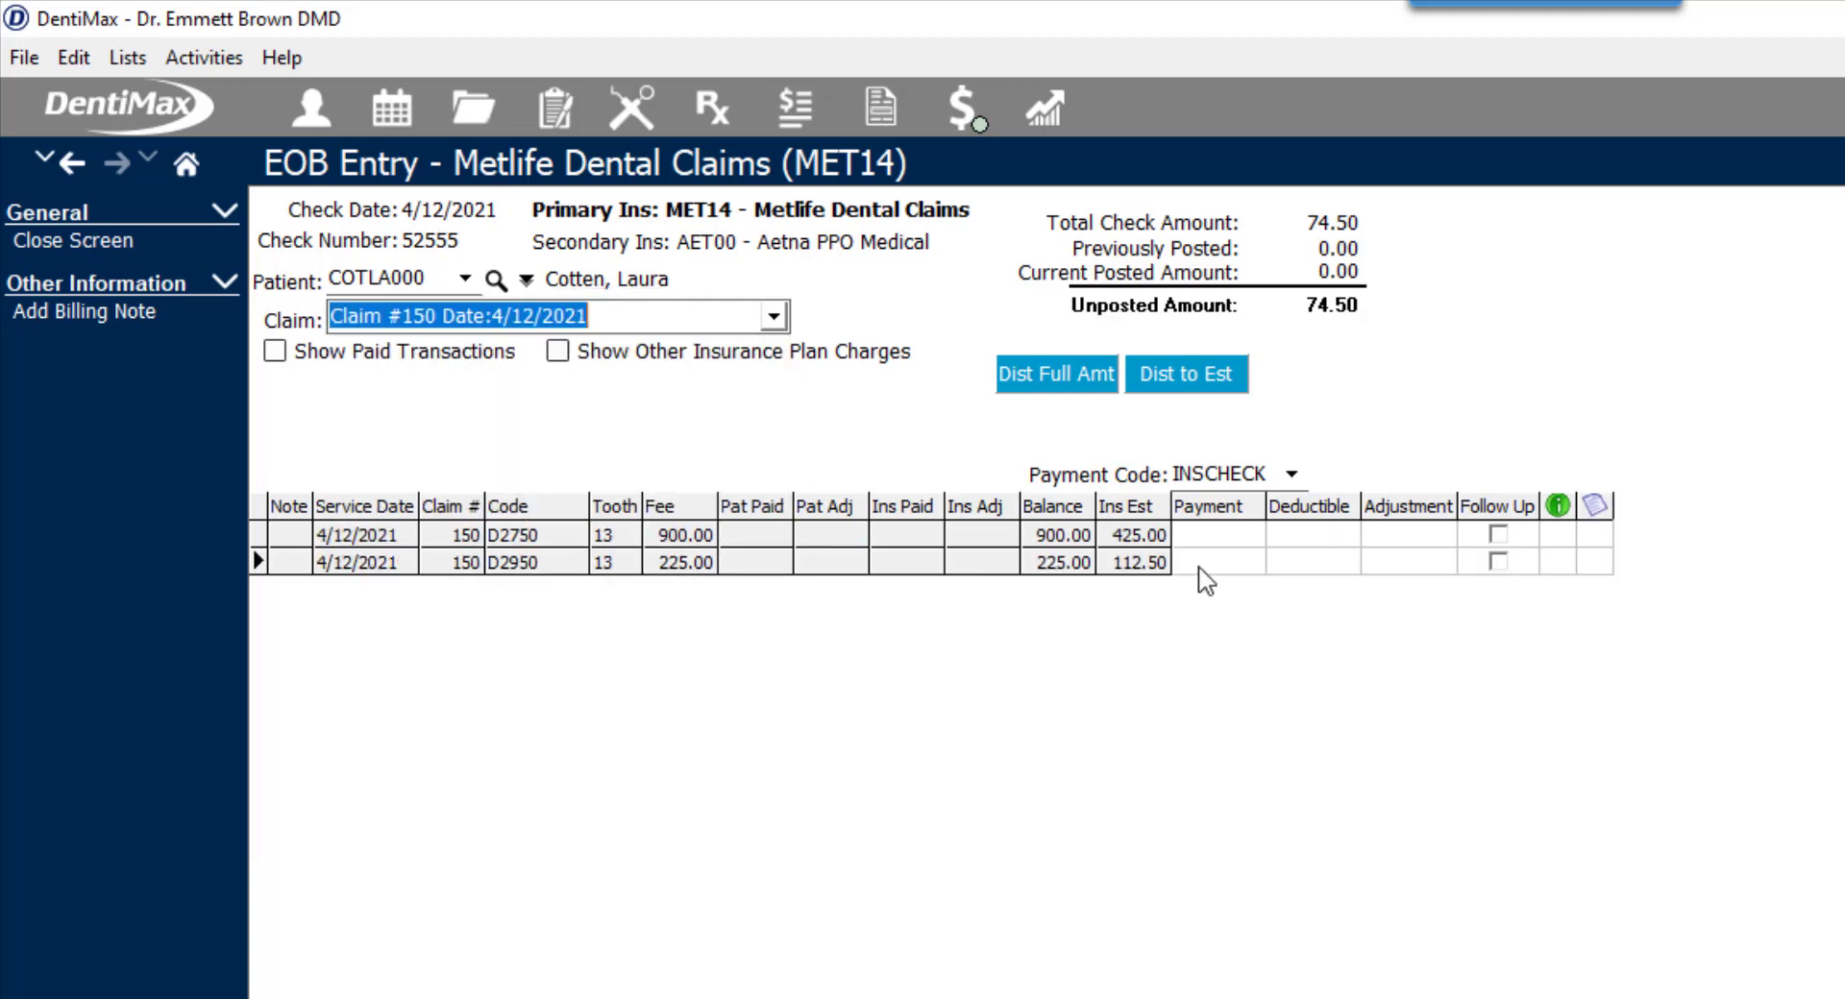
# - Enter an insurance payment of 74.50 for the D2950 core buildup charge
pyautogui.click(1208, 565)
pyautogui.write('7')
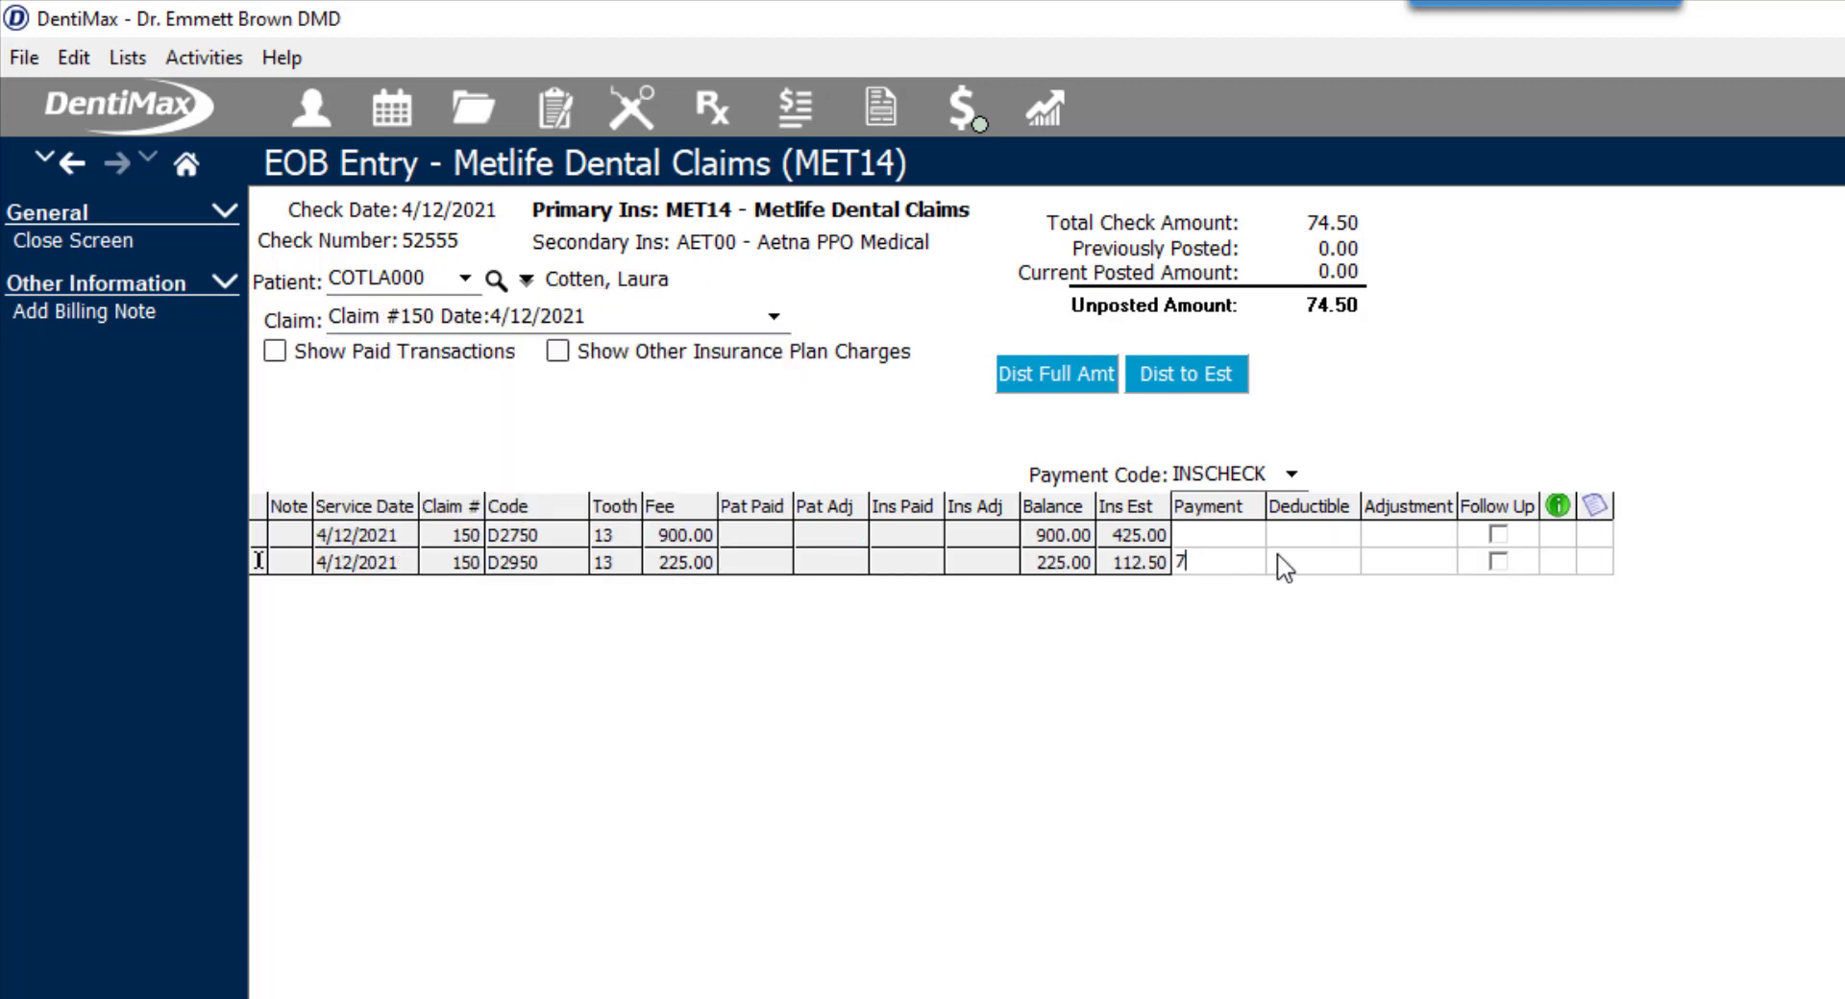
pyautogui.write('4.50')
pyautogui.press('Up')
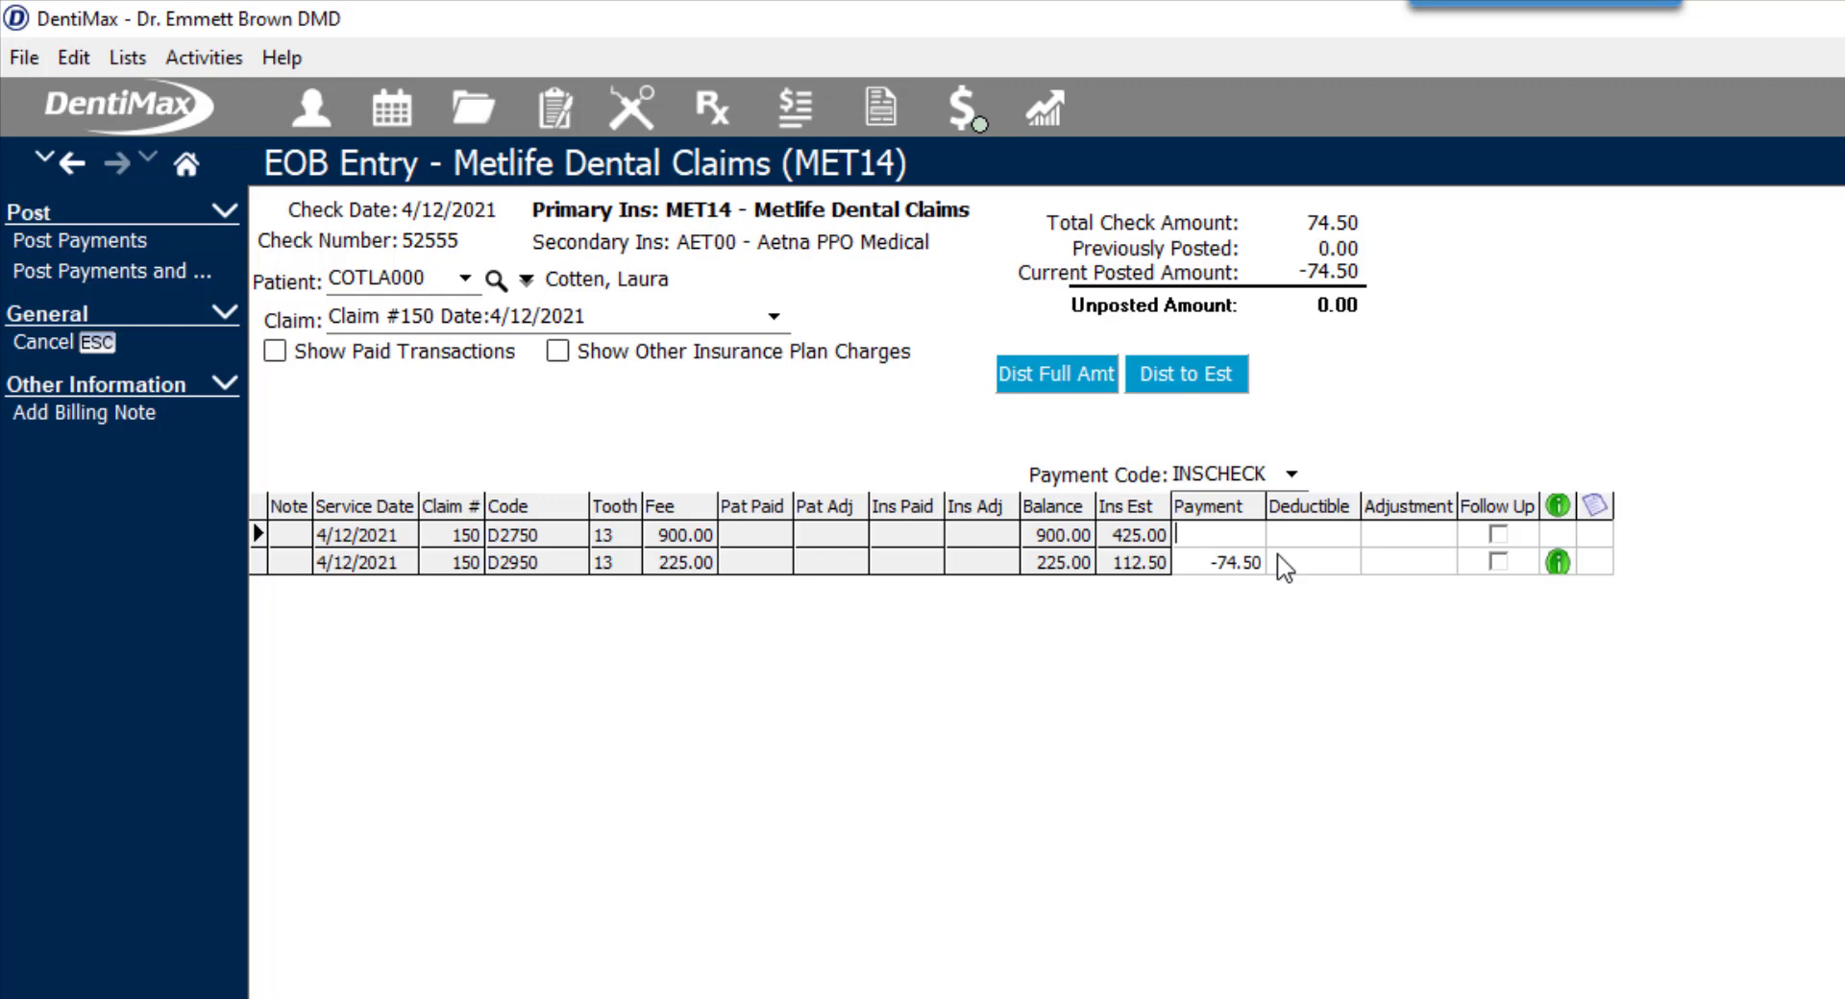
# - Enter a 0.00 payment for the D2750 crown charge and flag it for follow-up
pyautogui.write('0')
pyautogui.press('Return')
pyautogui.click(1499, 535)
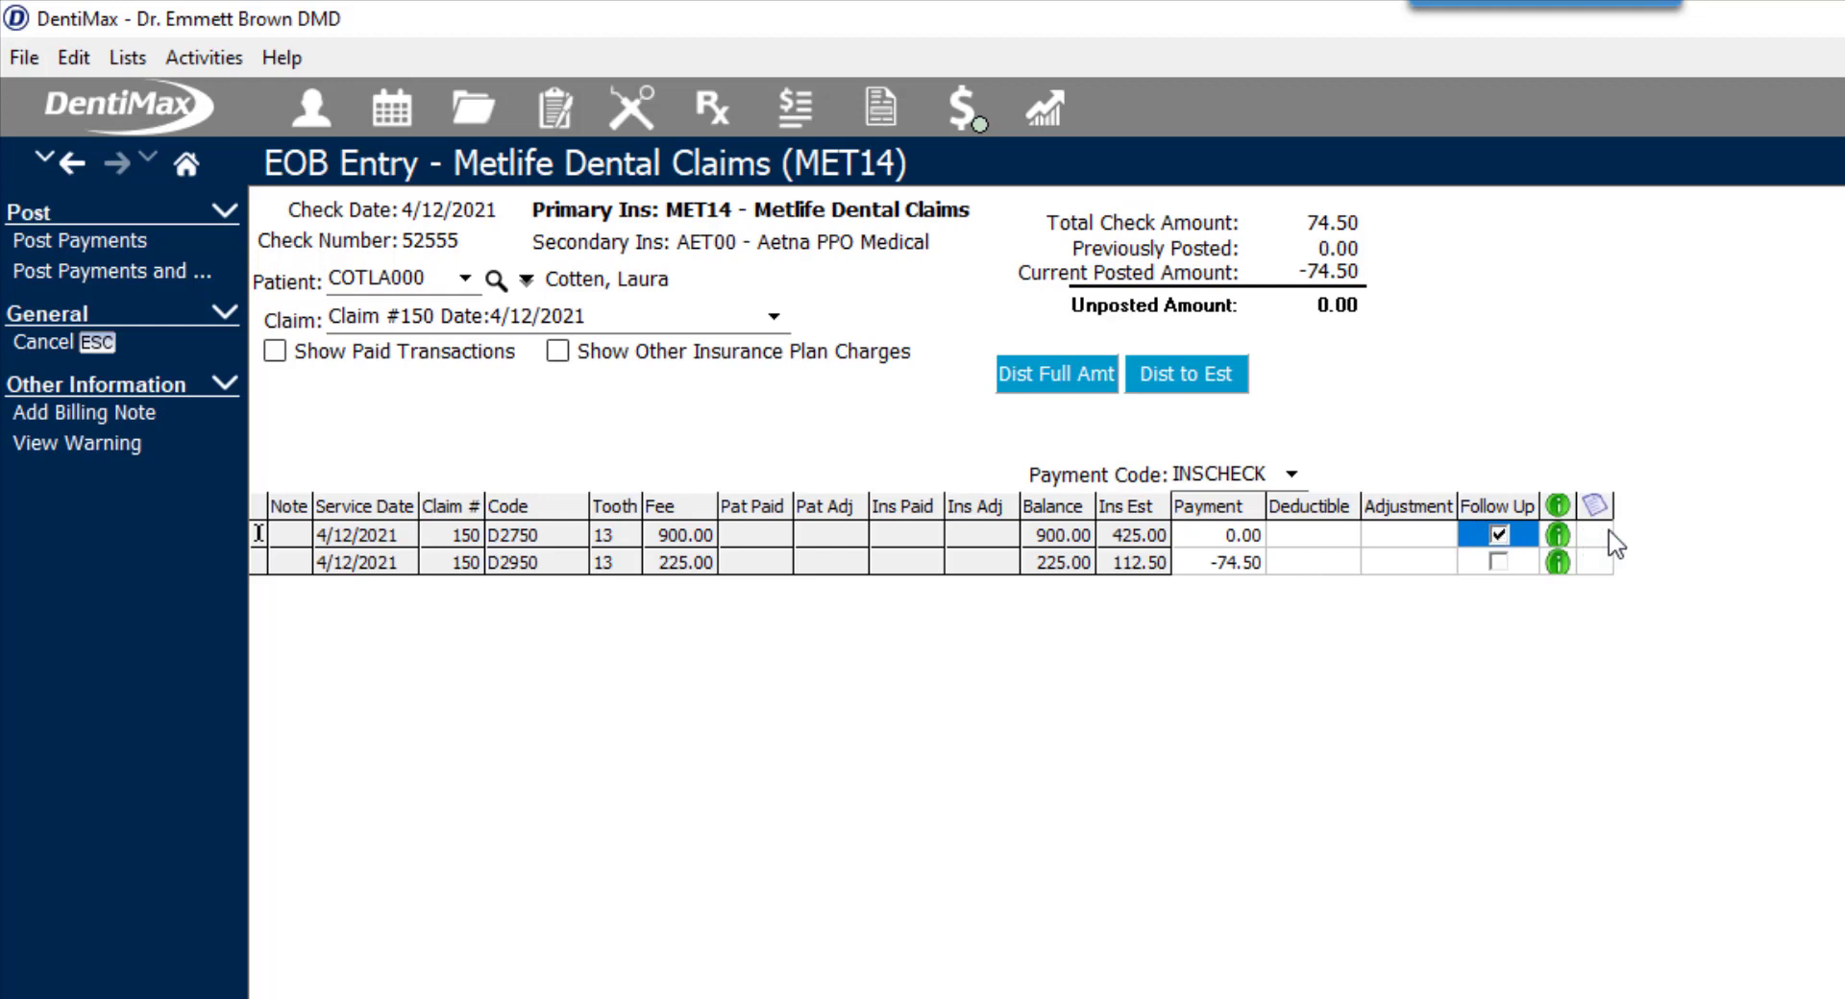
# - Clear the D2750 charge's payment amount and remove its follow-up flag
pyautogui.click(1239, 536)
pyautogui.press('BackSpace')
pyautogui.press('Return')
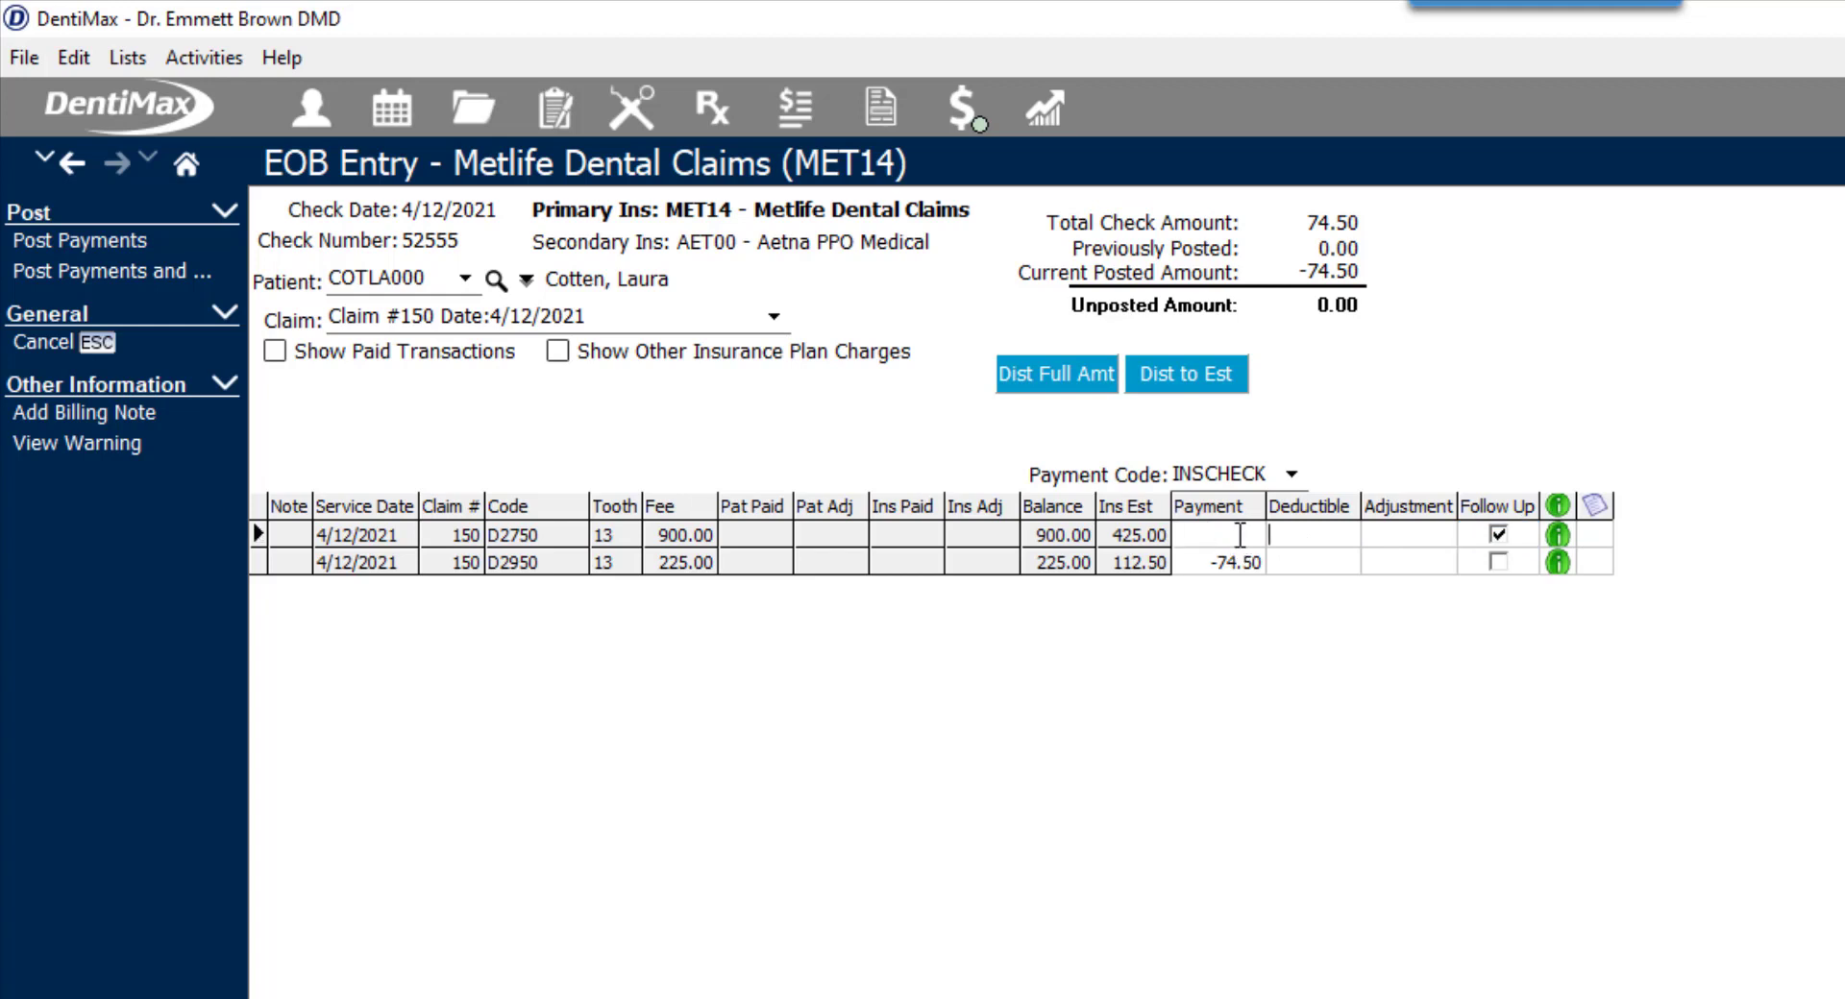
pyautogui.click(1500, 537)
# - Add a billing note to the D2750 charge with code NOTE and description "Insurance needing addtl info", and save it
pyautogui.click(1594, 535)
pyautogui.press('Return')
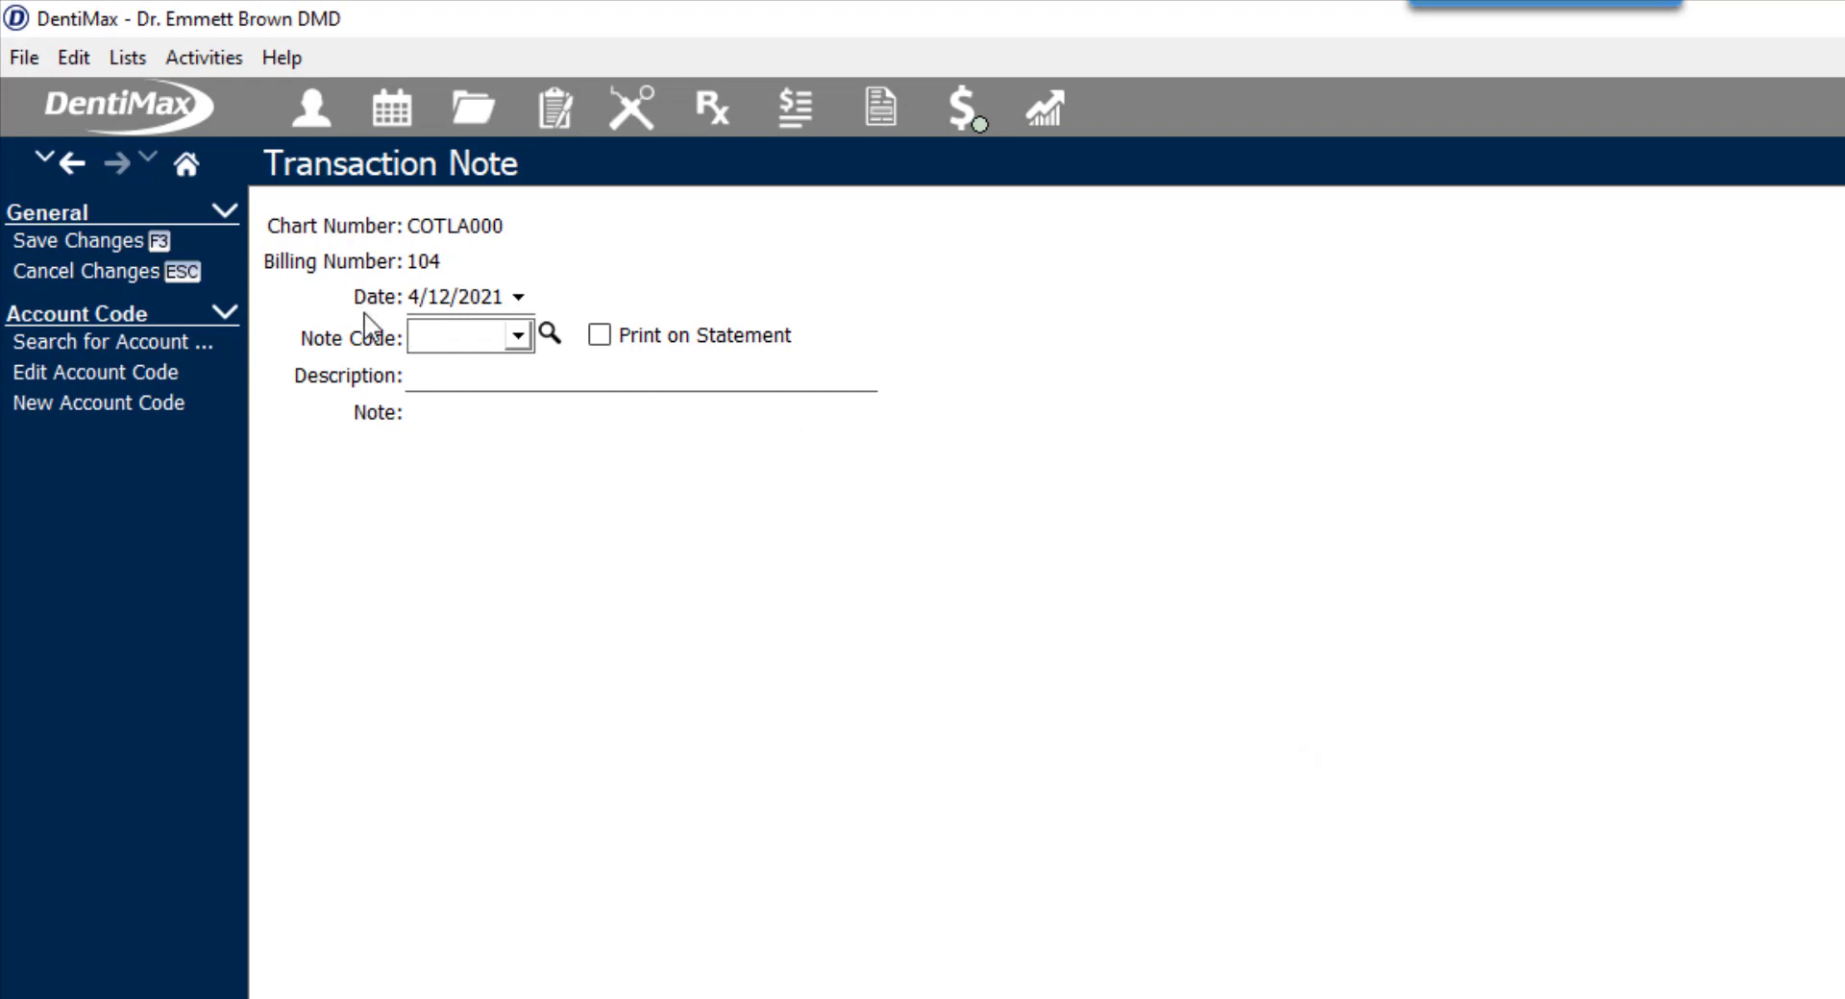
pyautogui.click(423, 332)
pyautogui.click(438, 606)
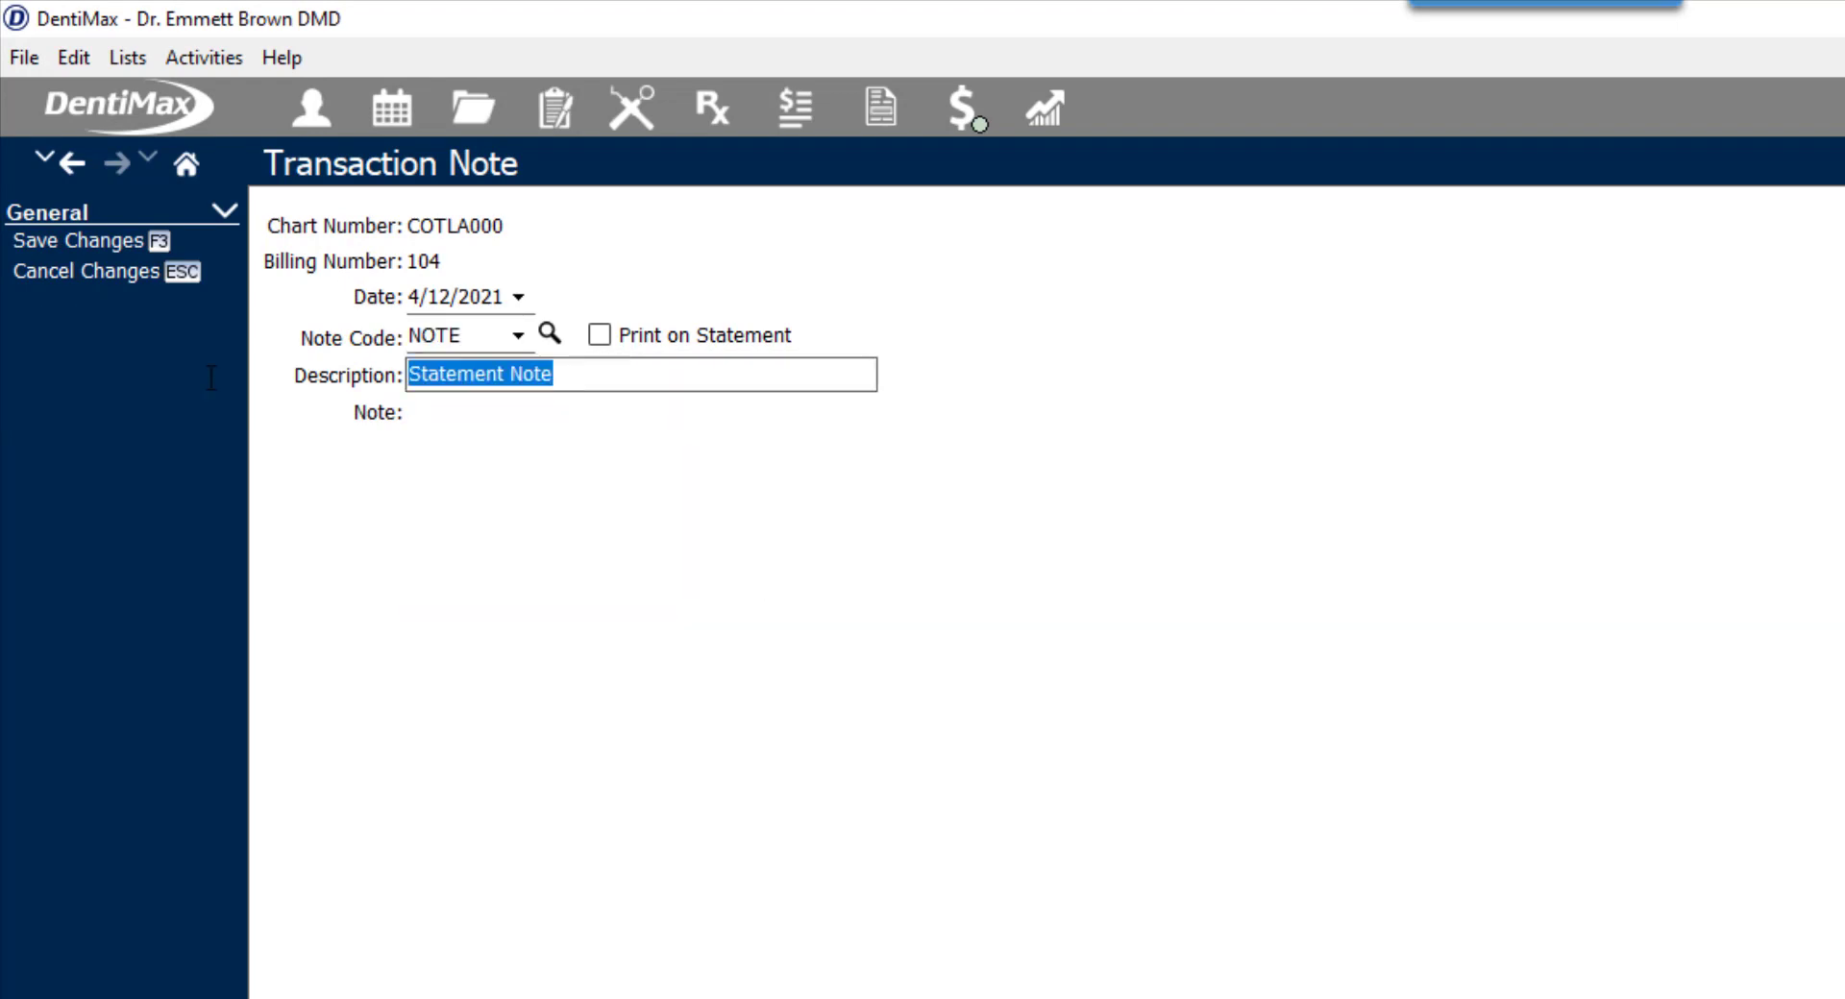
pyautogui.write('Insurance needing ')
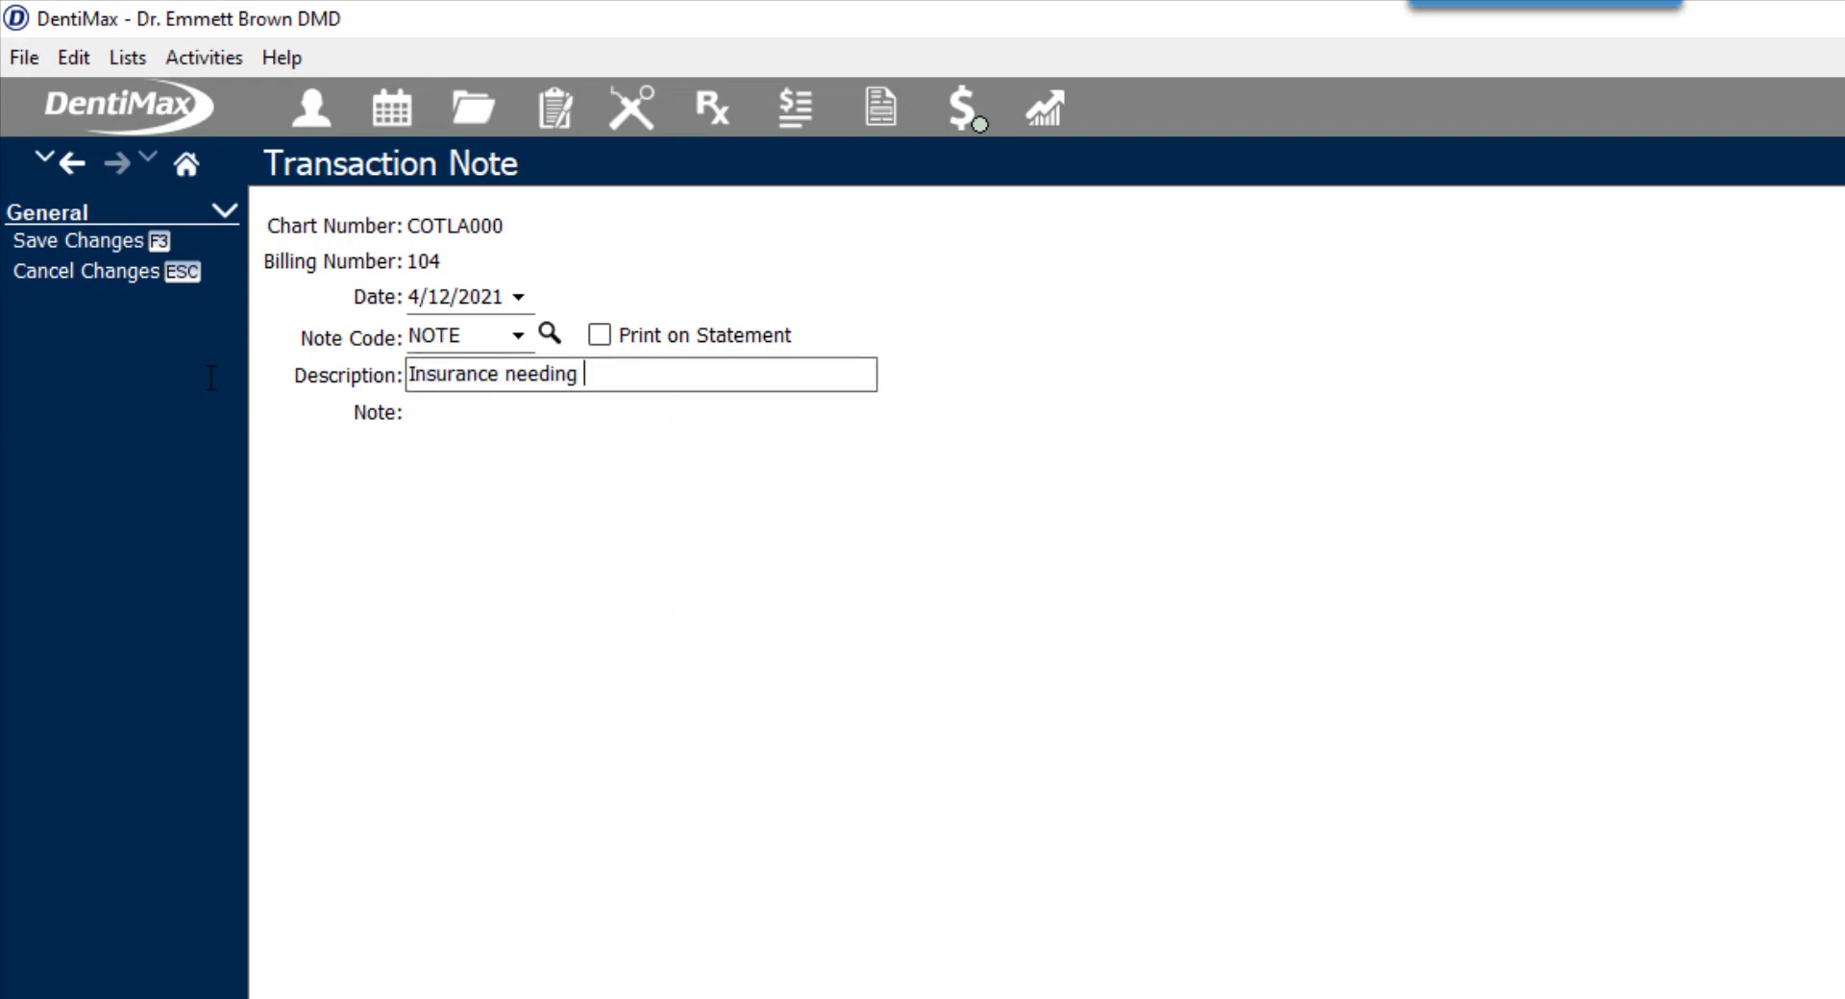
pyautogui.write('addtl info')
pyautogui.click(126, 238)
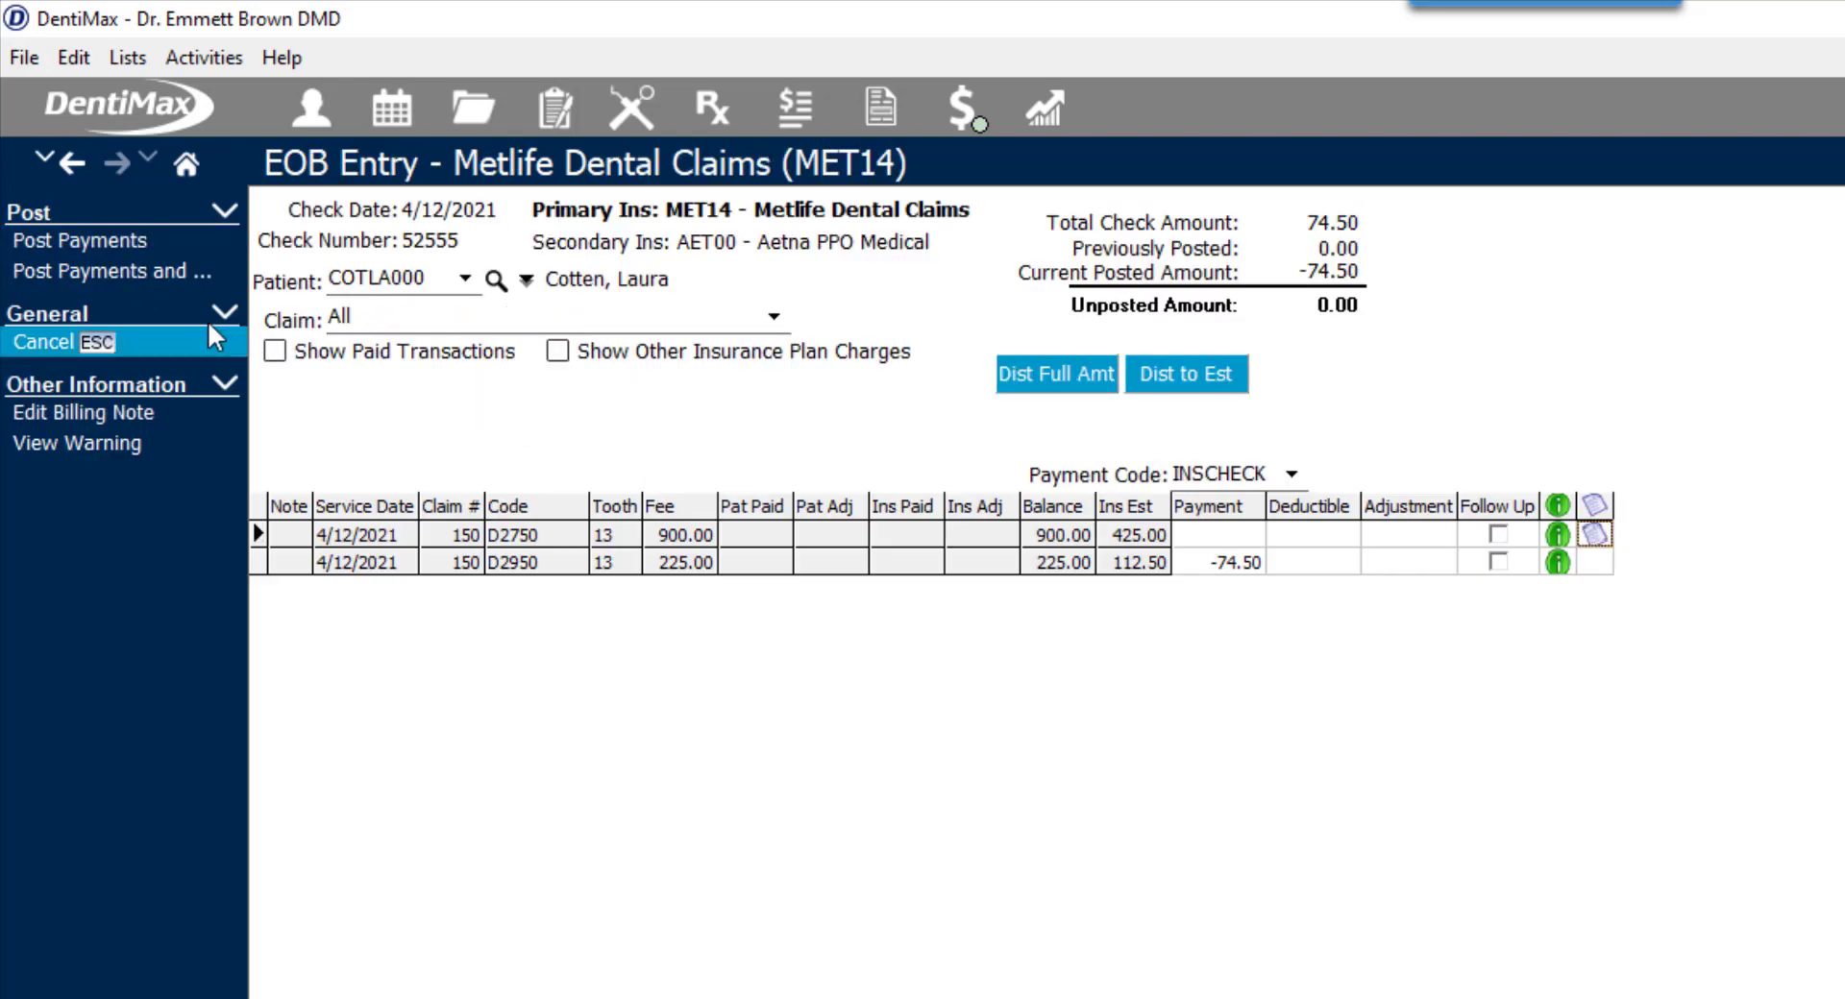
# - Post the distributed payment and close the batch payment entry to return to the ledger
pyautogui.click(159, 269)
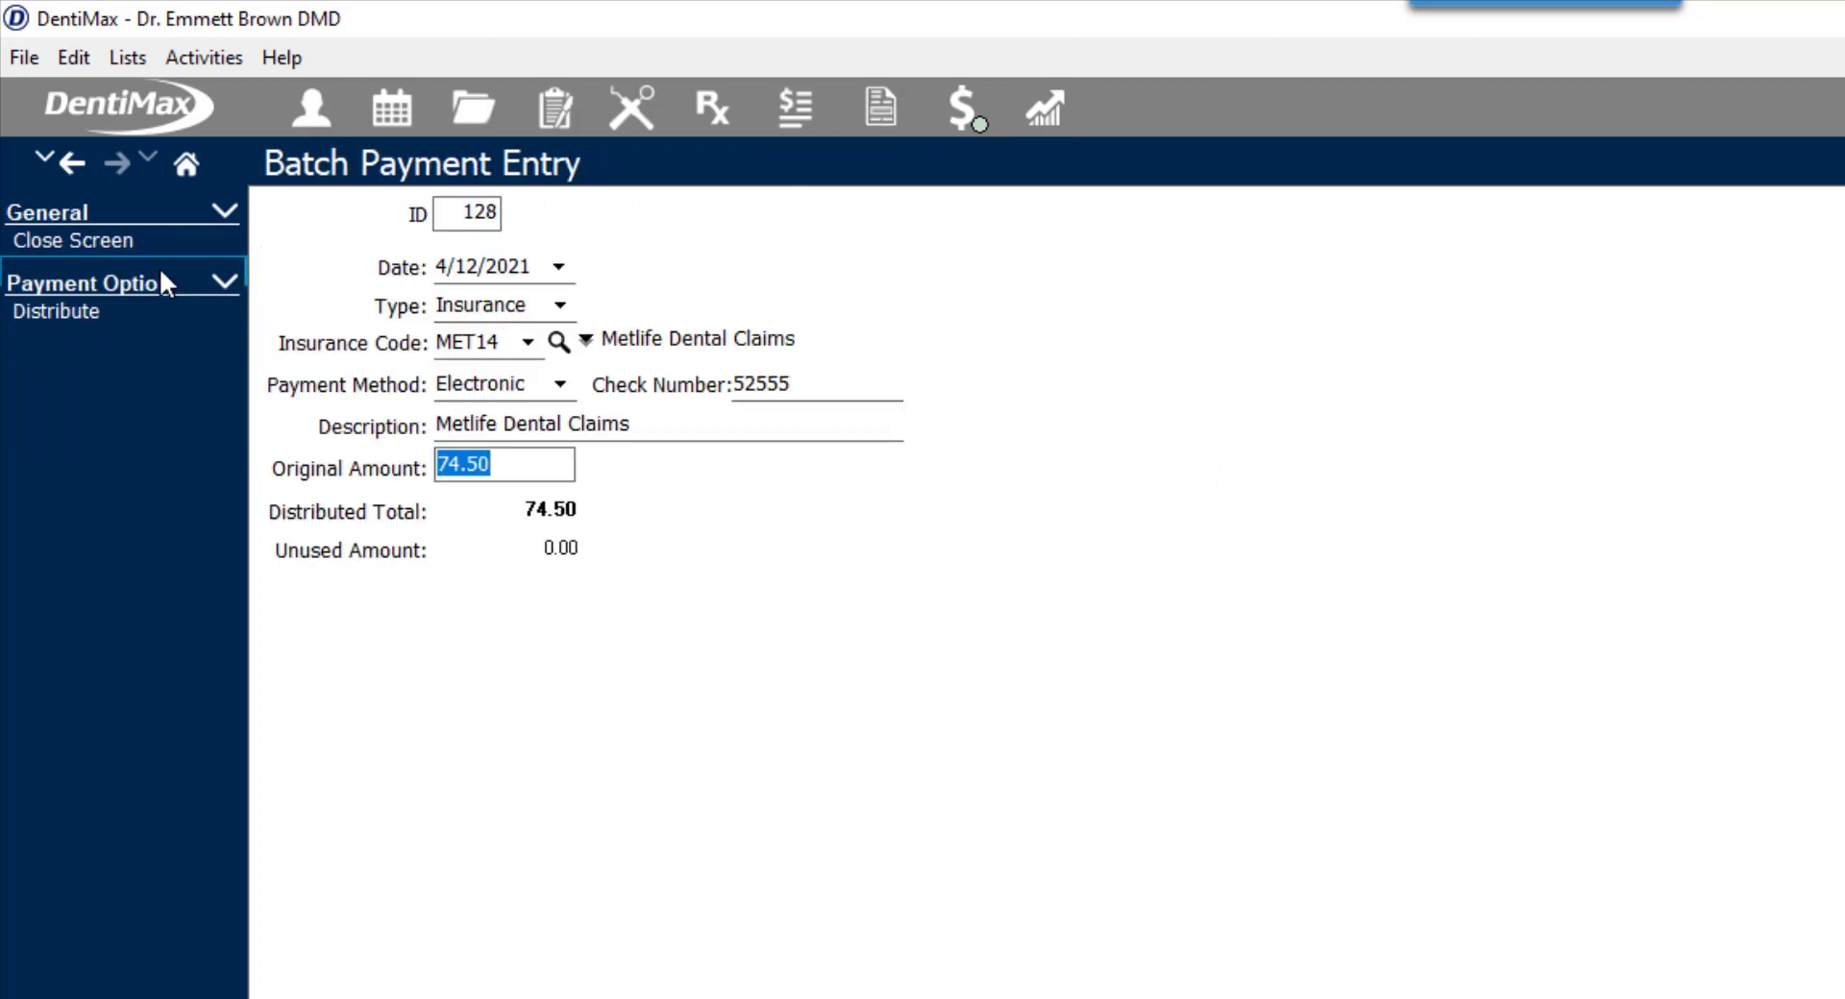
pyautogui.click(134, 242)
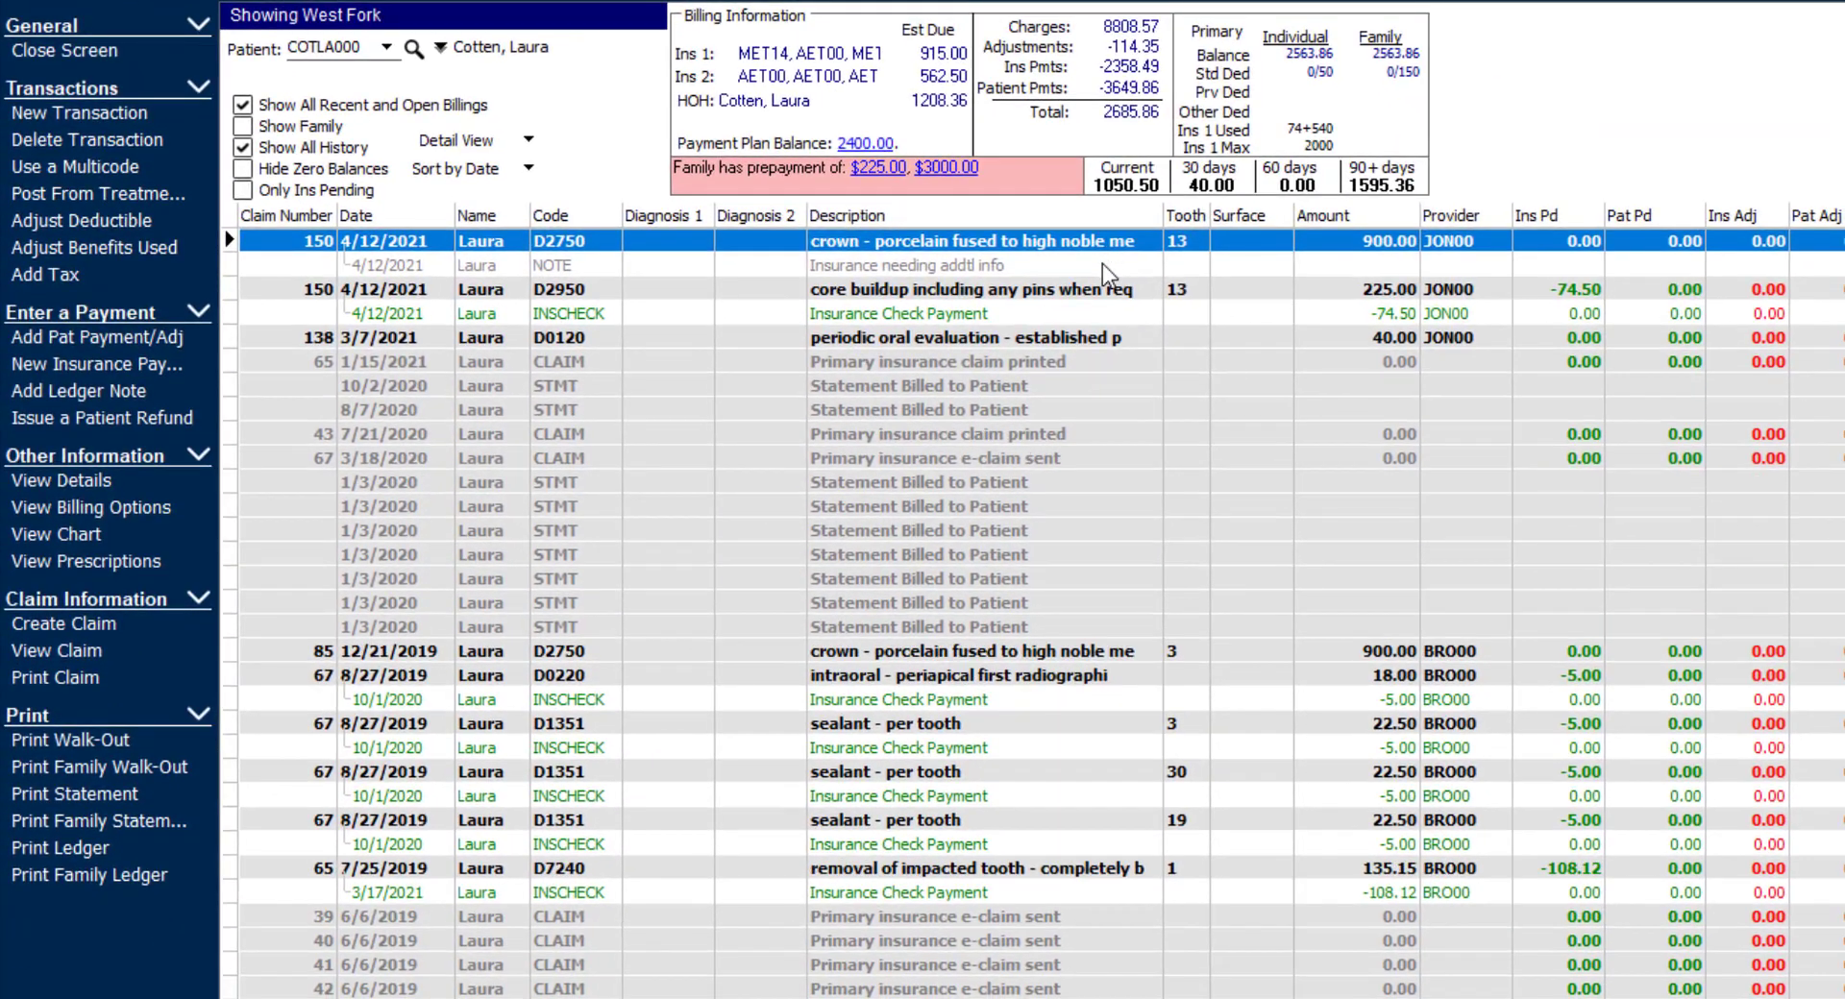
# - Open the claim attached to the 4/12/2021 D2750 crown charge in the ledger
pyautogui.click(1066, 414)
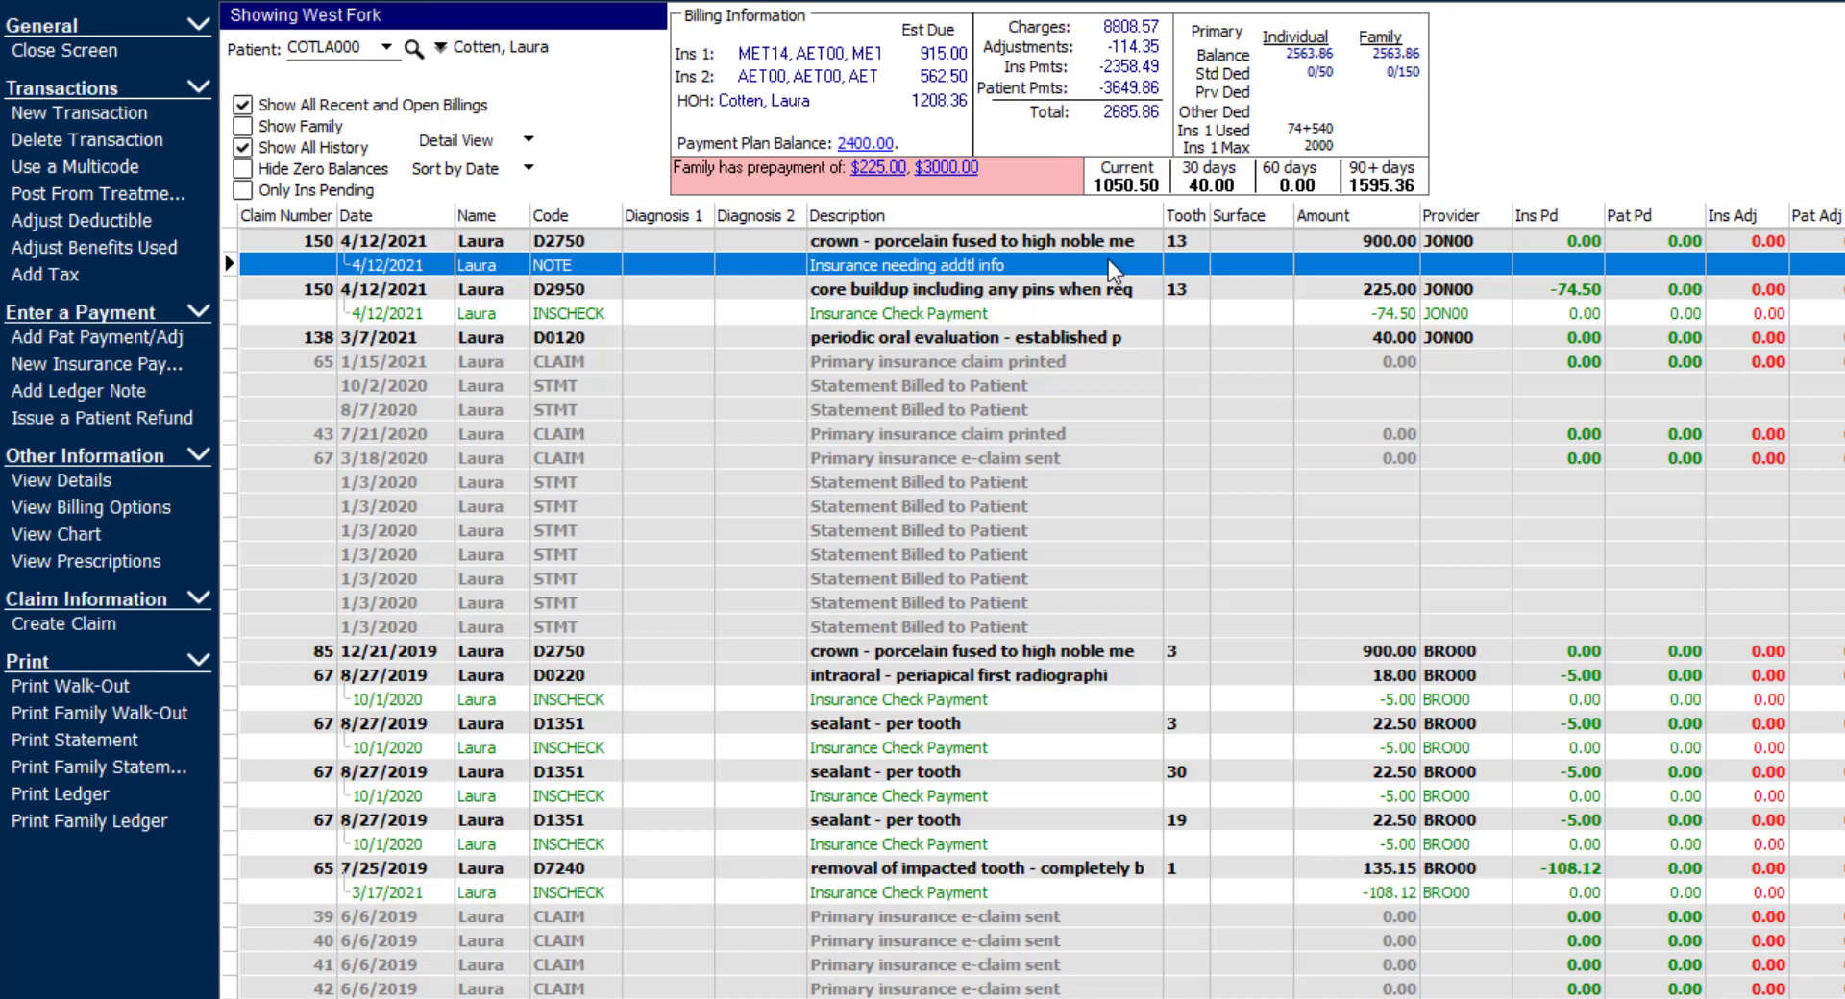
pyautogui.click(1011, 240)
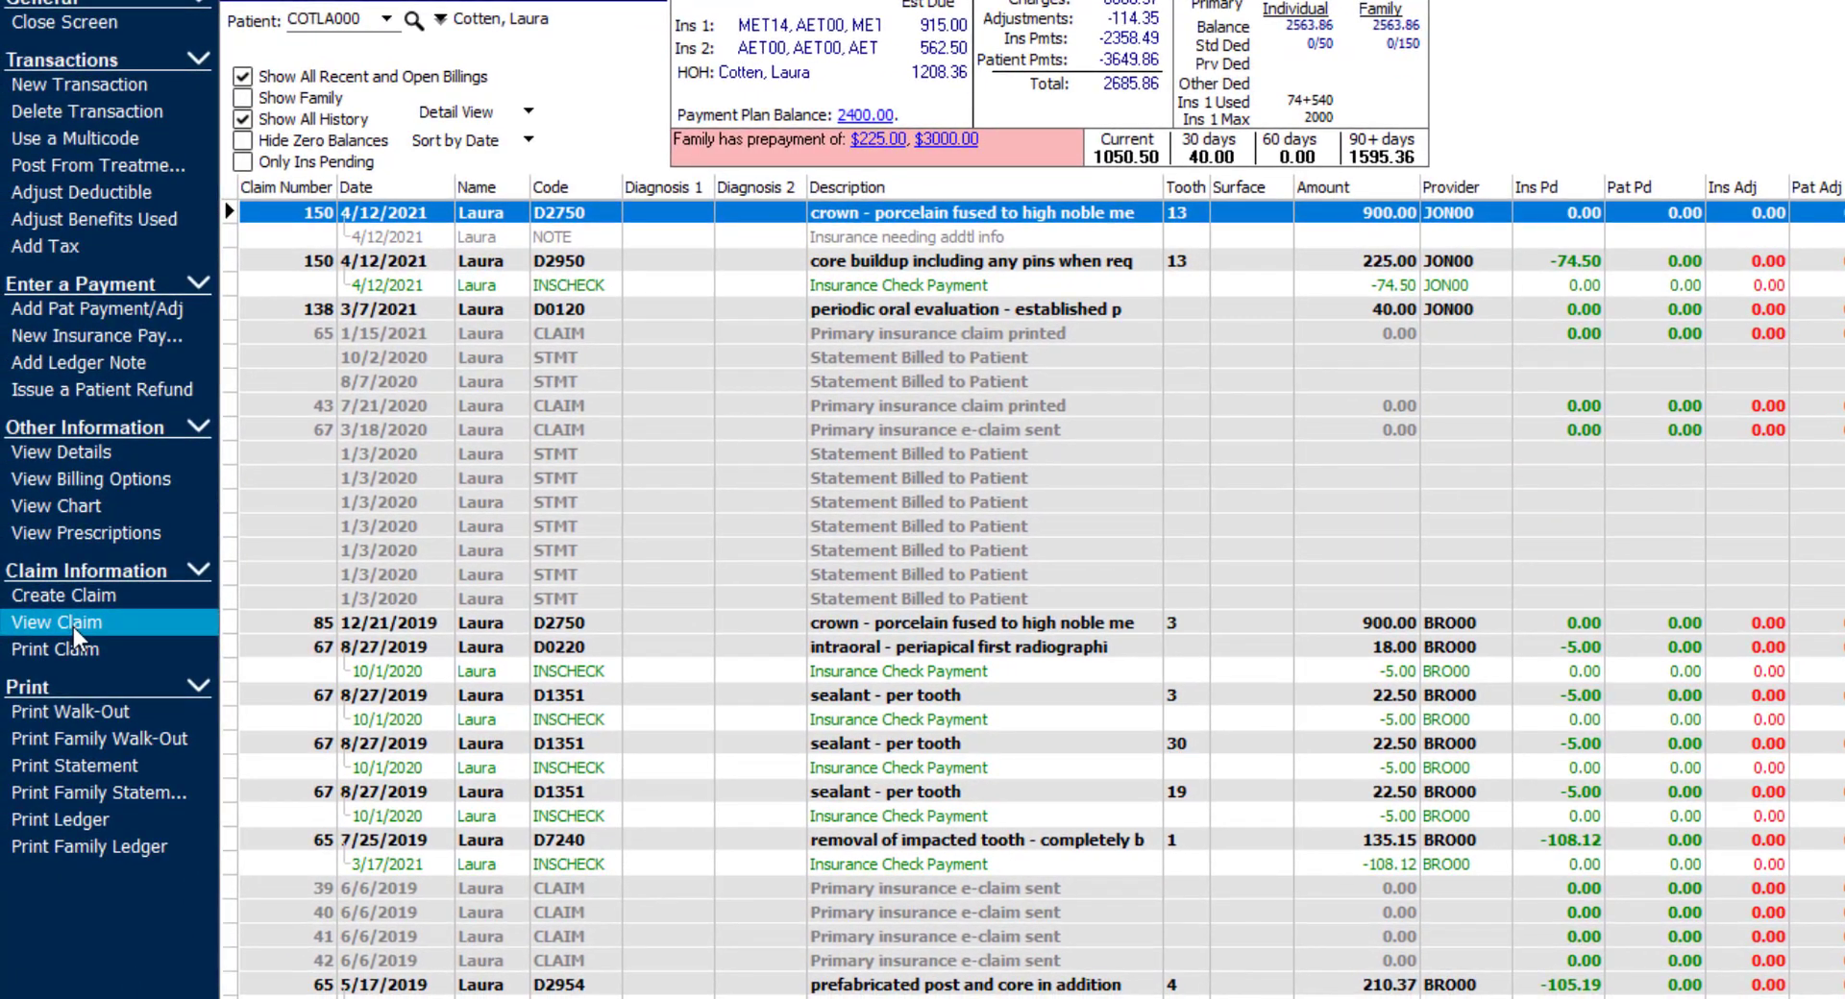
pyautogui.click(73, 623)
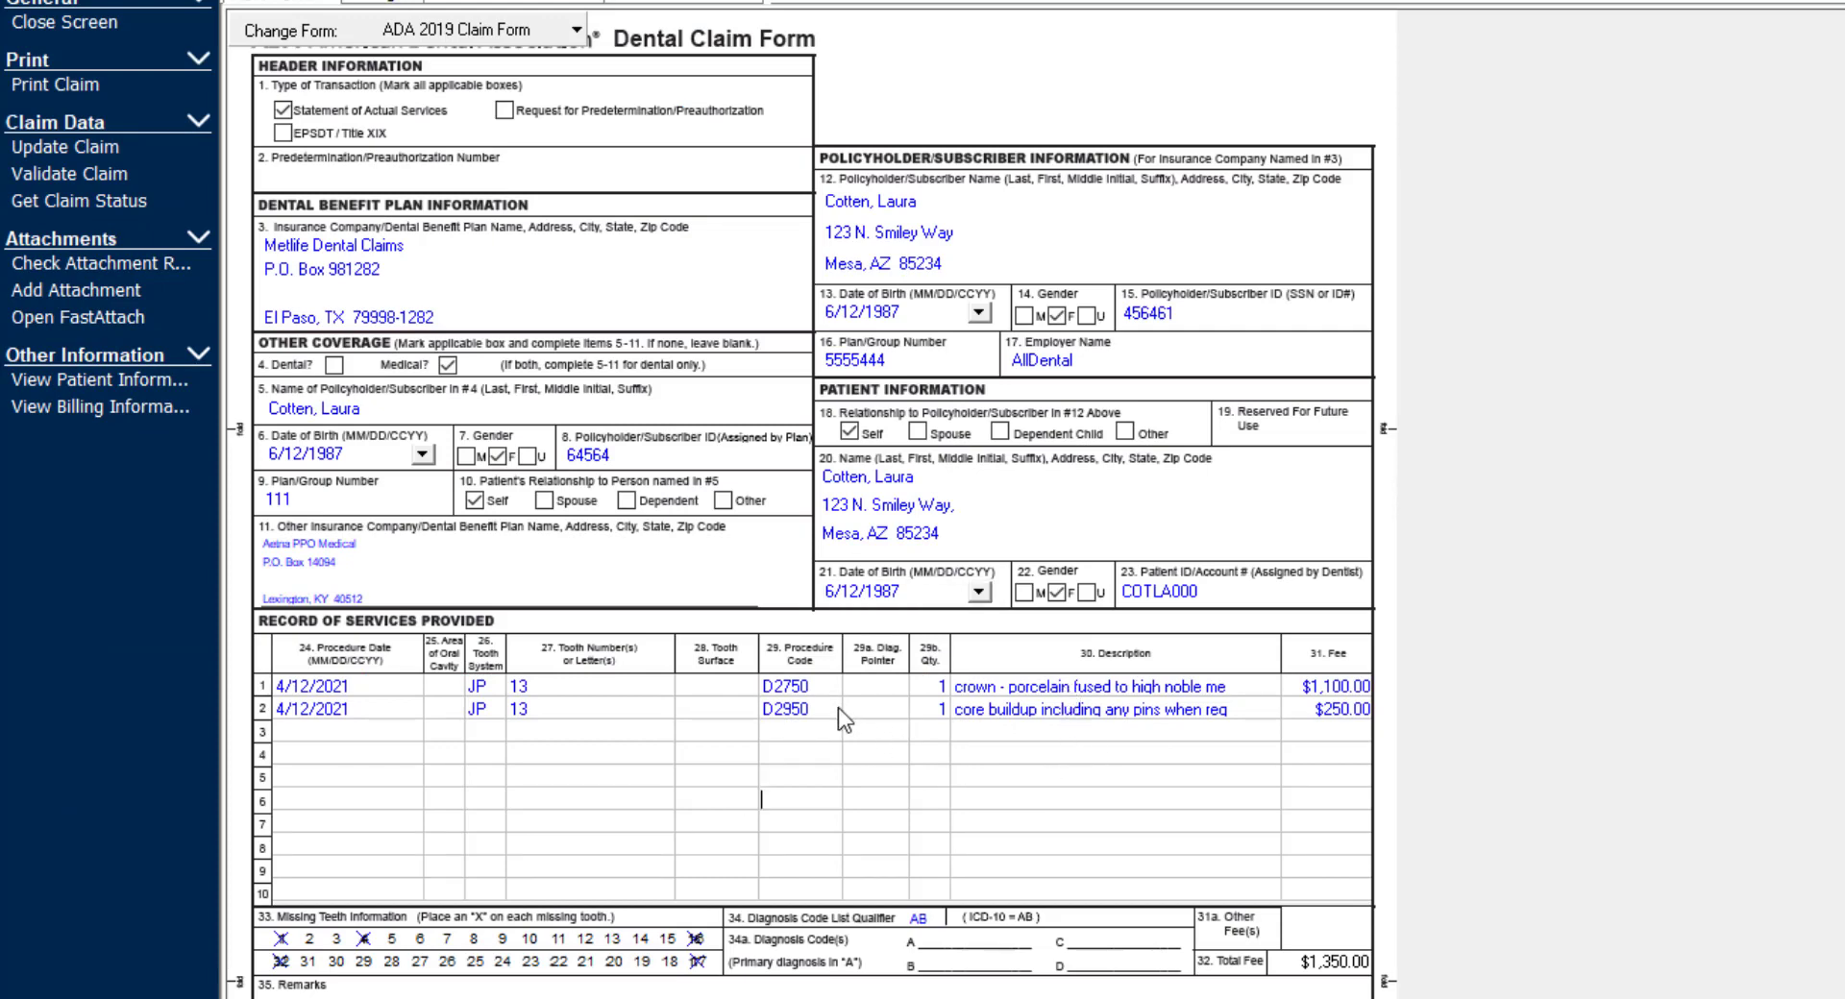
# - Rebill only the D2750 crown charge on a new claim and open that new claim
pyautogui.click(817, 686)
pyautogui.rightClick(817, 685)
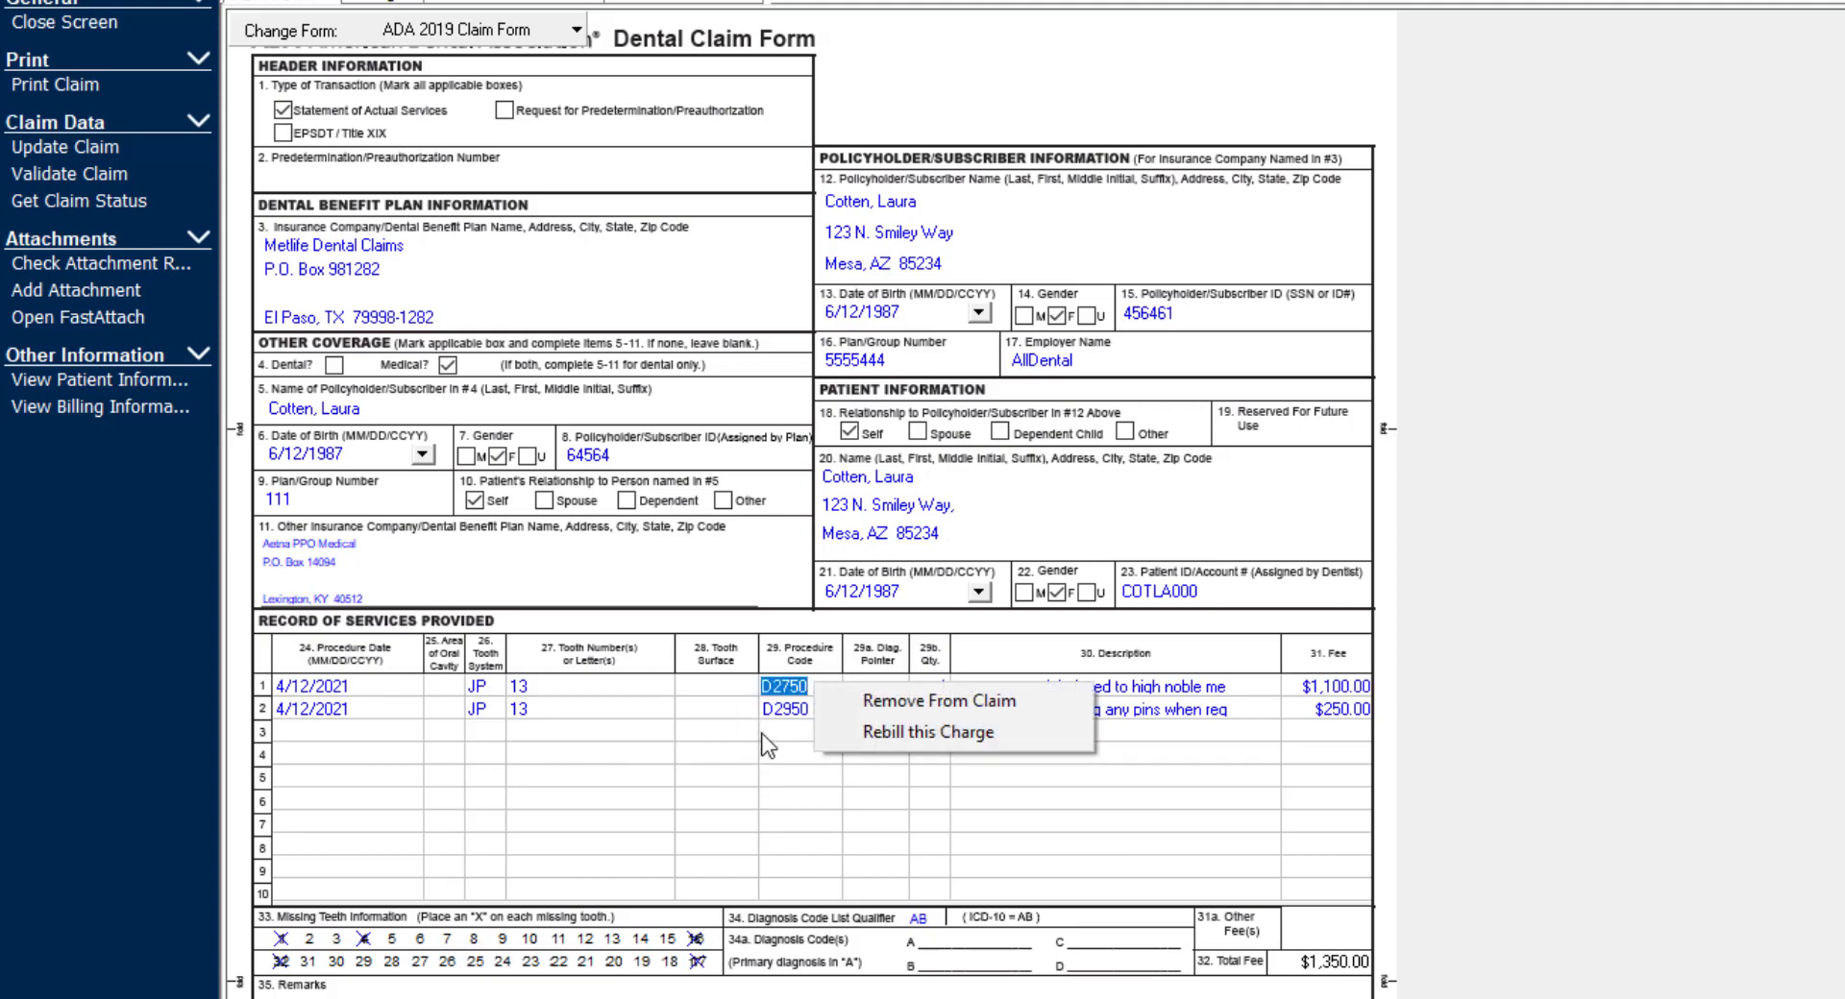
pyautogui.click(988, 729)
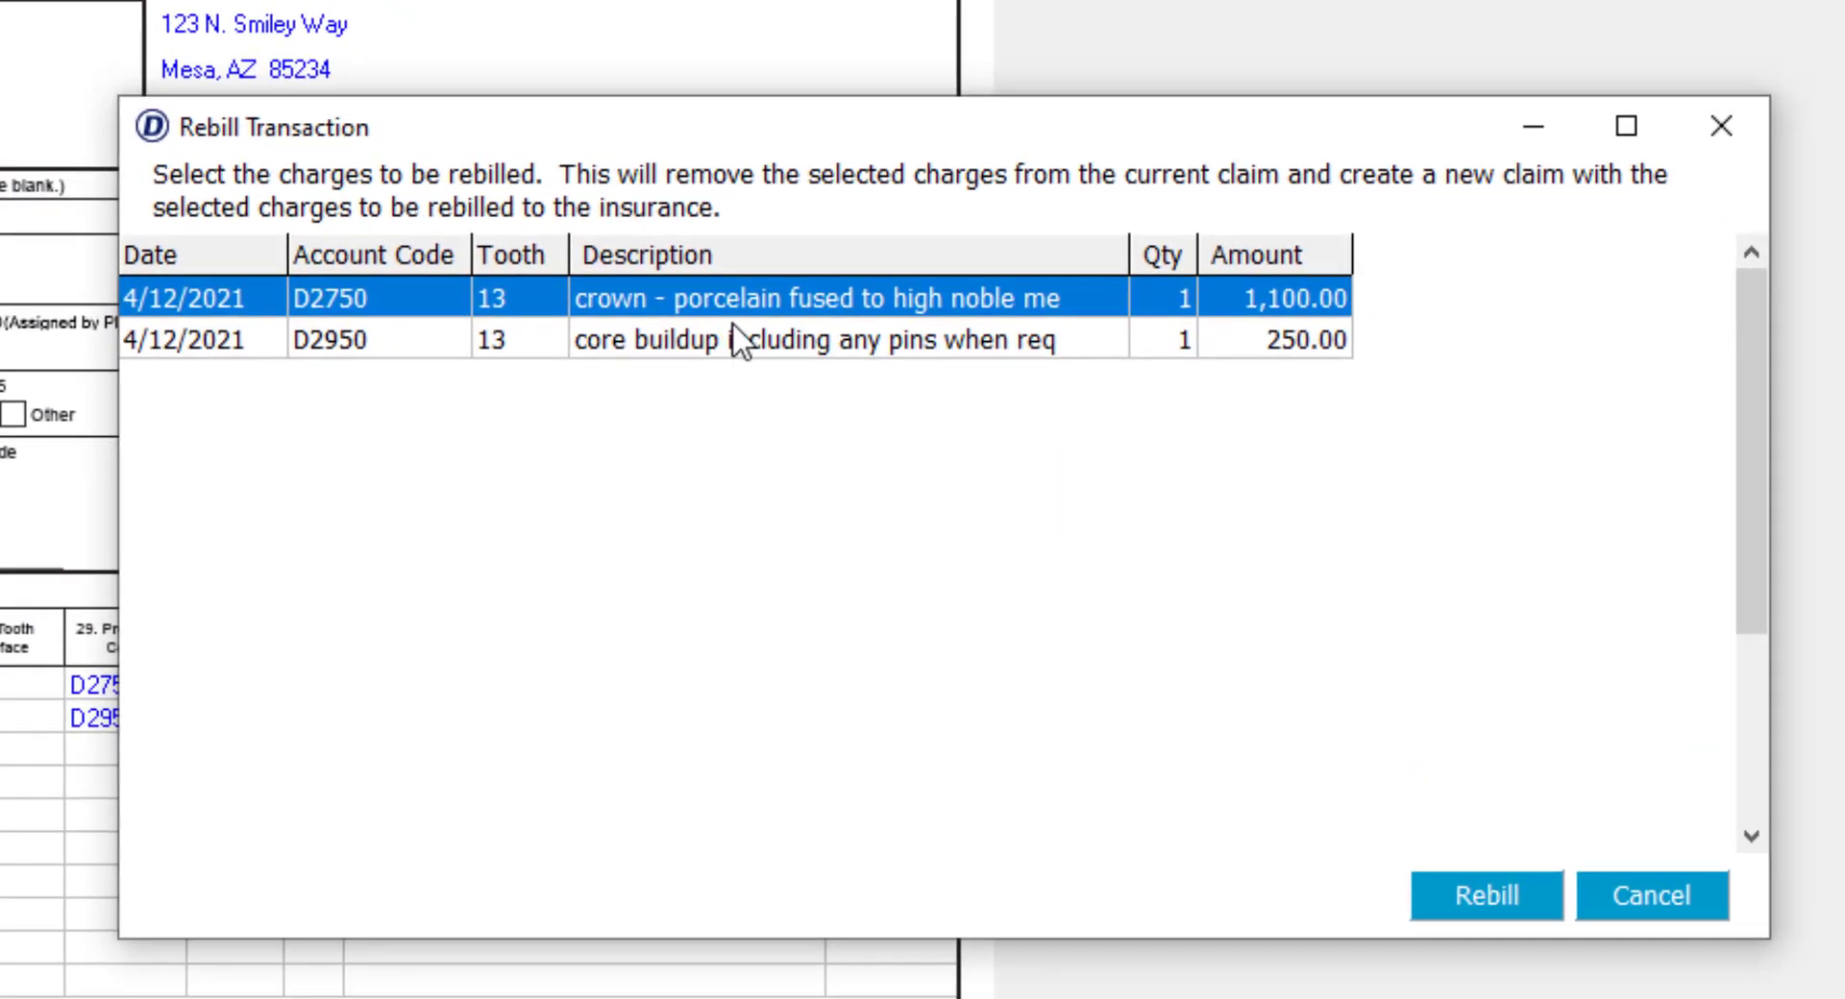
pyautogui.keyDown('ctrl'); pyautogui.click(744, 341); pyautogui.keyUp('ctrl')
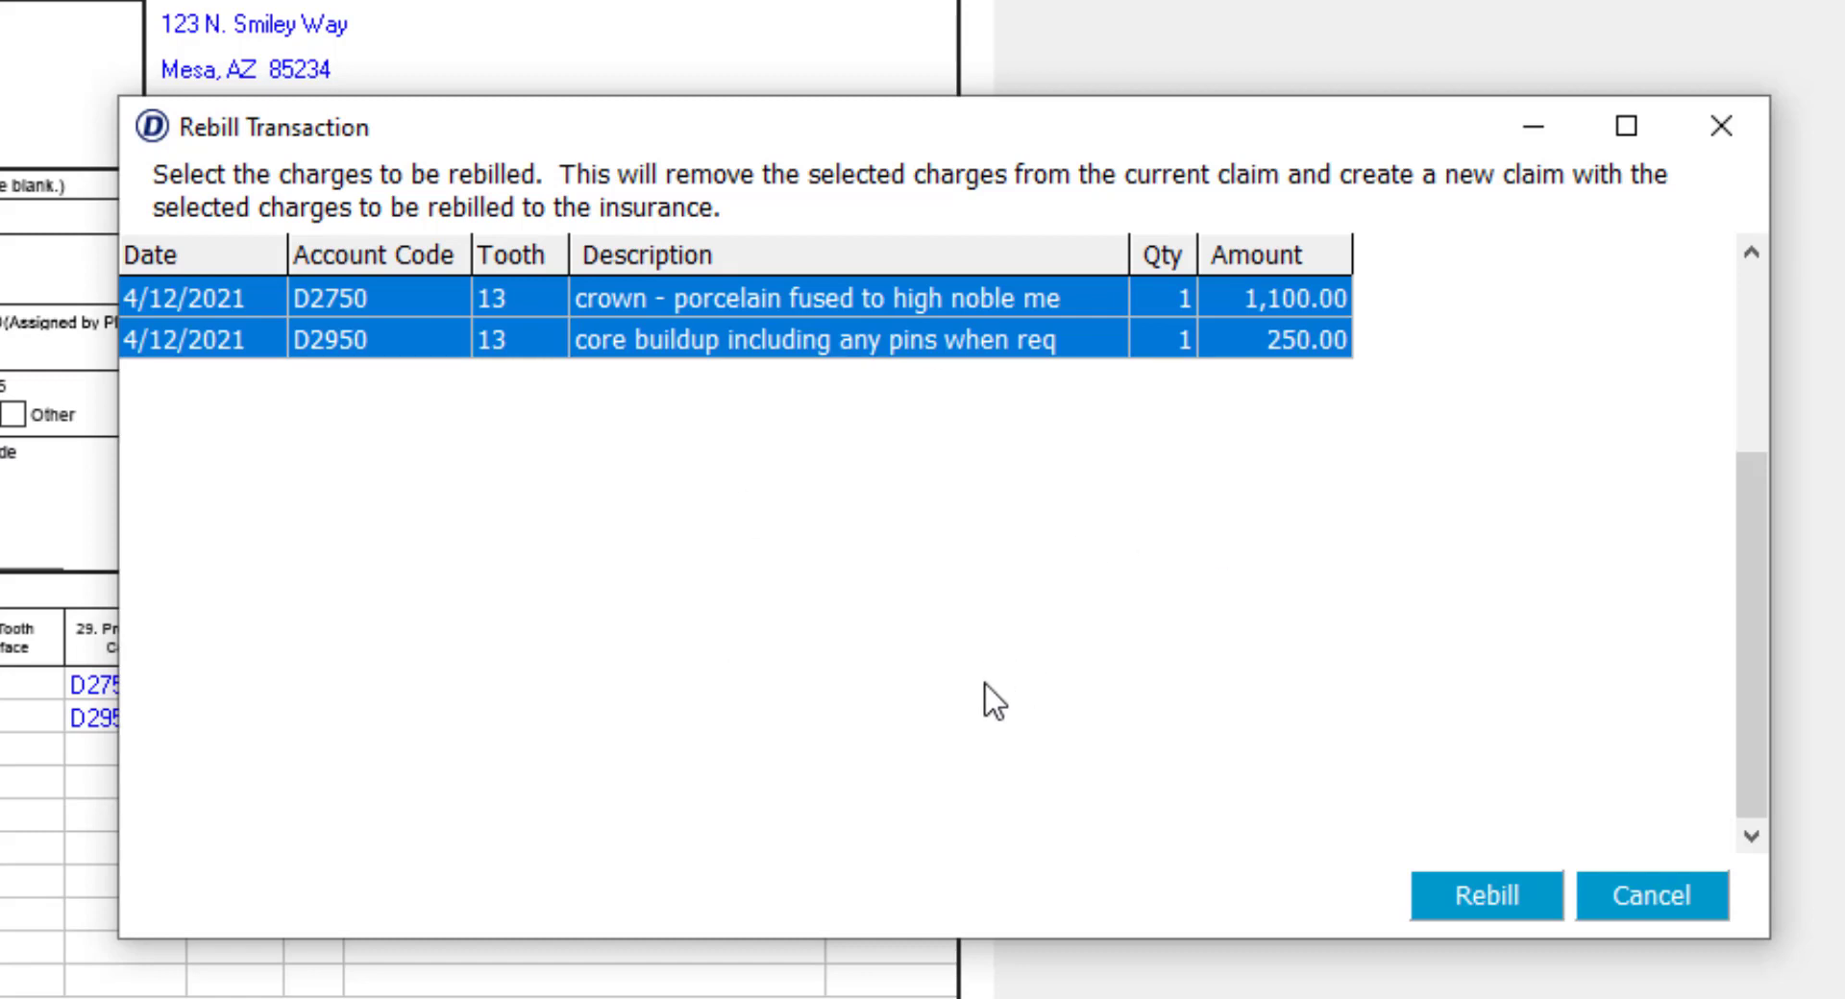
pyautogui.keyDown('ctrl'); pyautogui.click(688, 350); pyautogui.keyUp('ctrl')
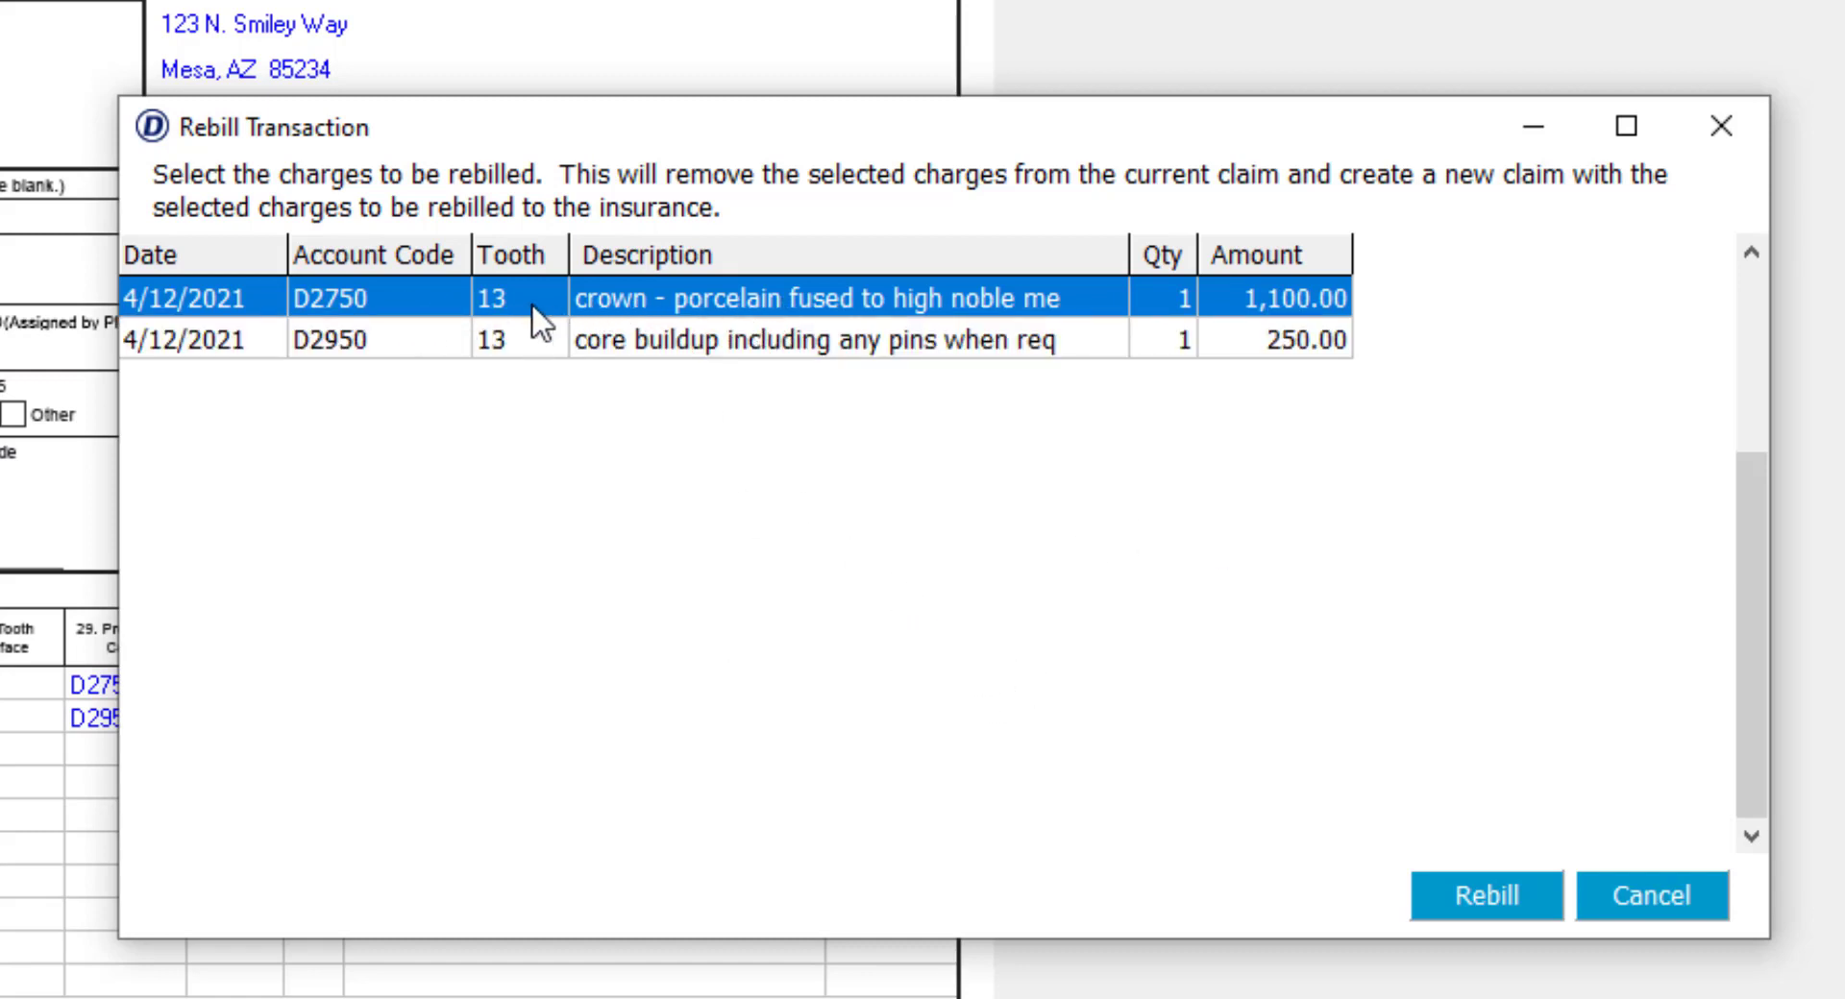
pyautogui.click(1489, 896)
pyautogui.click(951, 690)
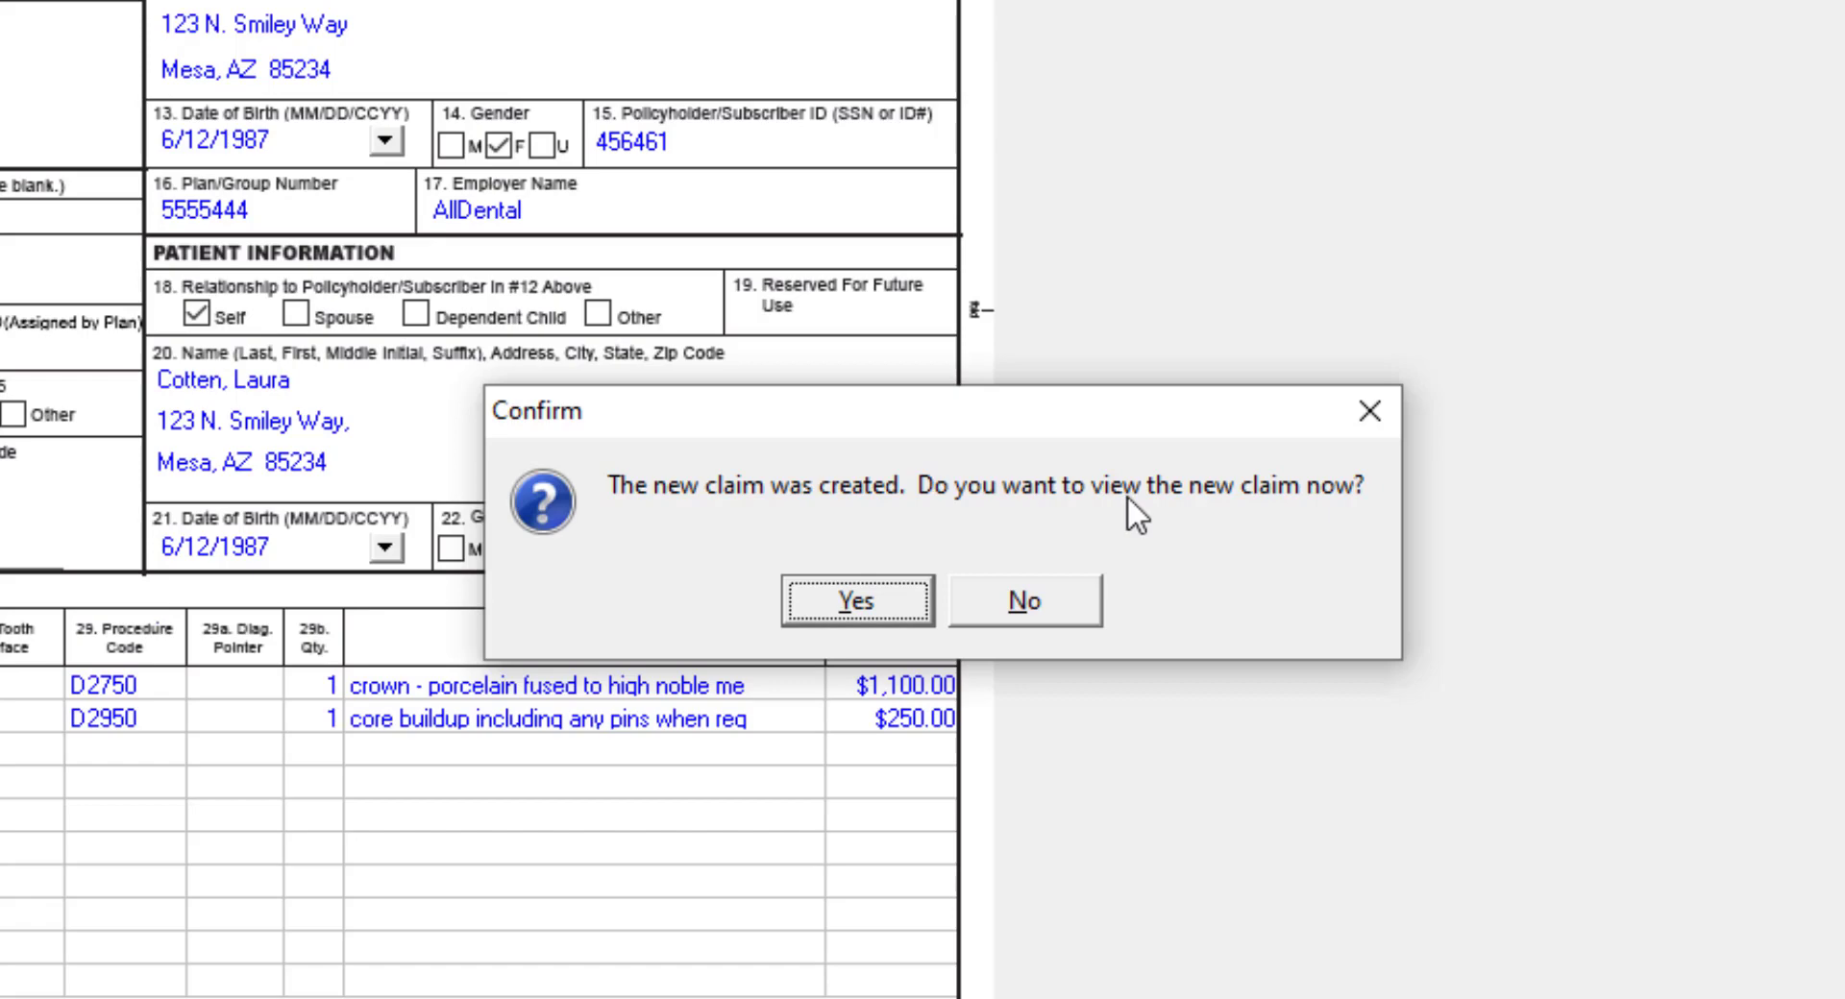
pyautogui.click(884, 602)
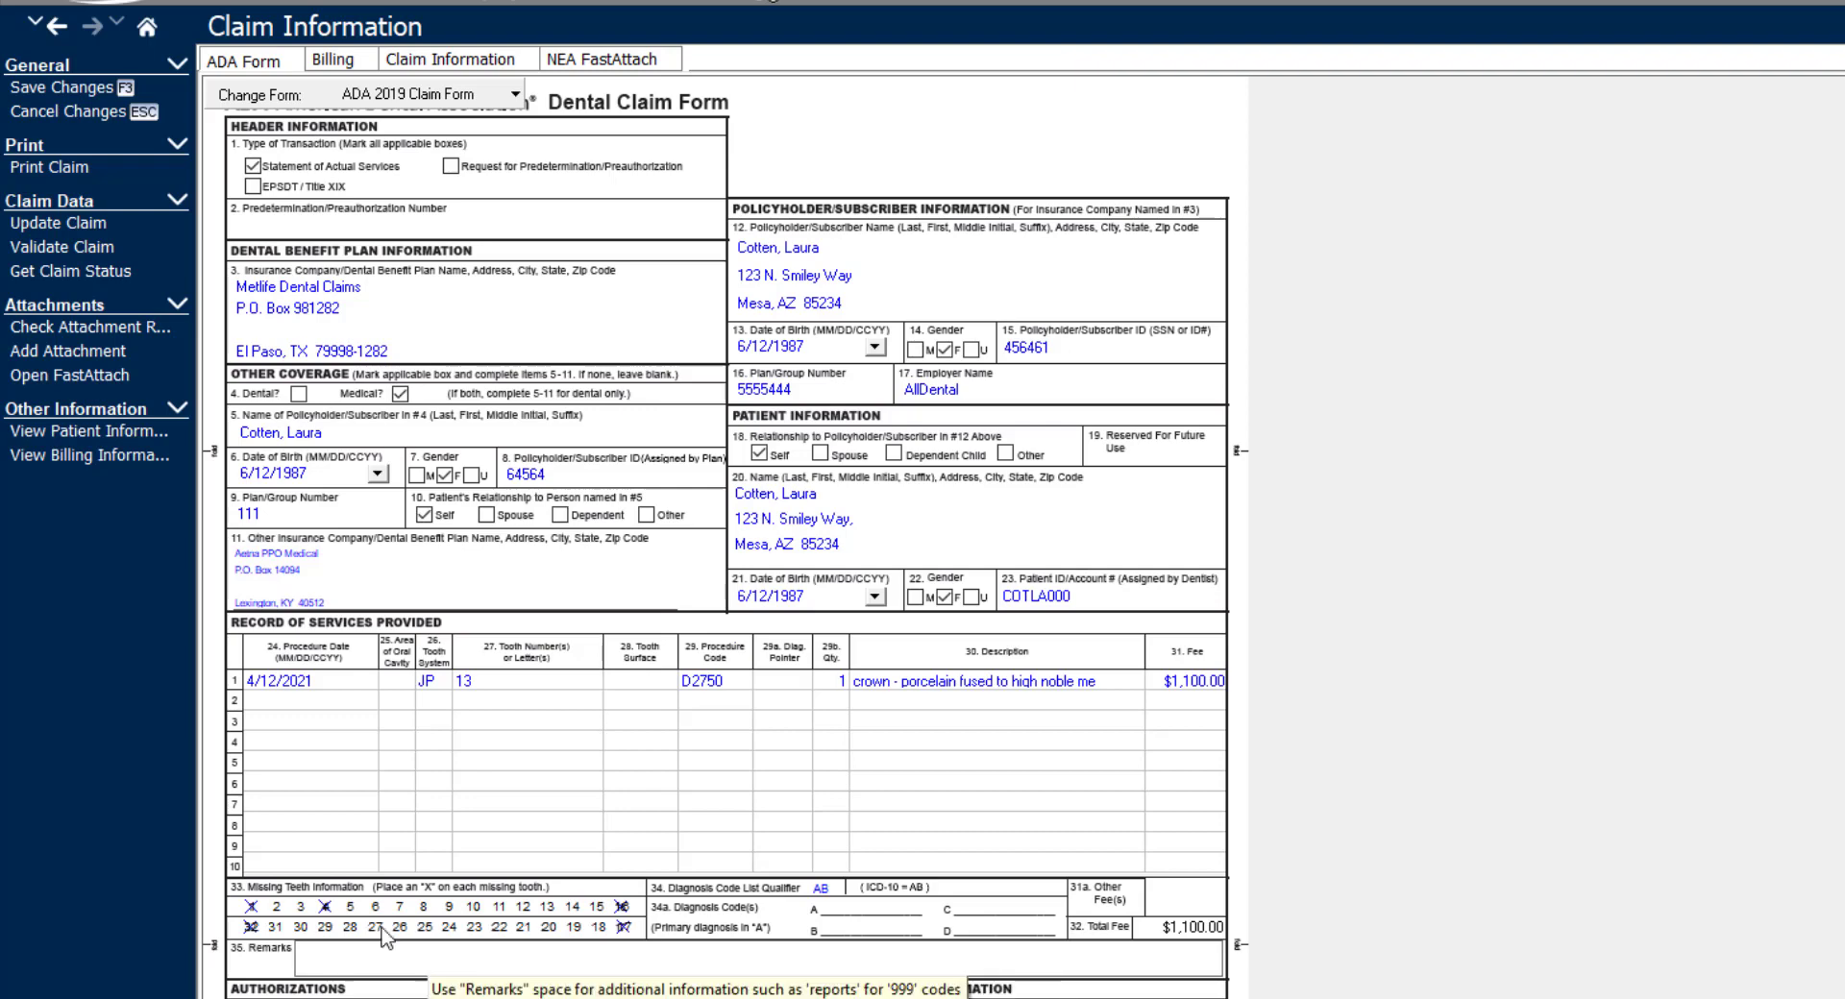
# - Examine the new claim's remarks field, crown description and billing details, and return to the ADA form
pyautogui.click(395, 961)
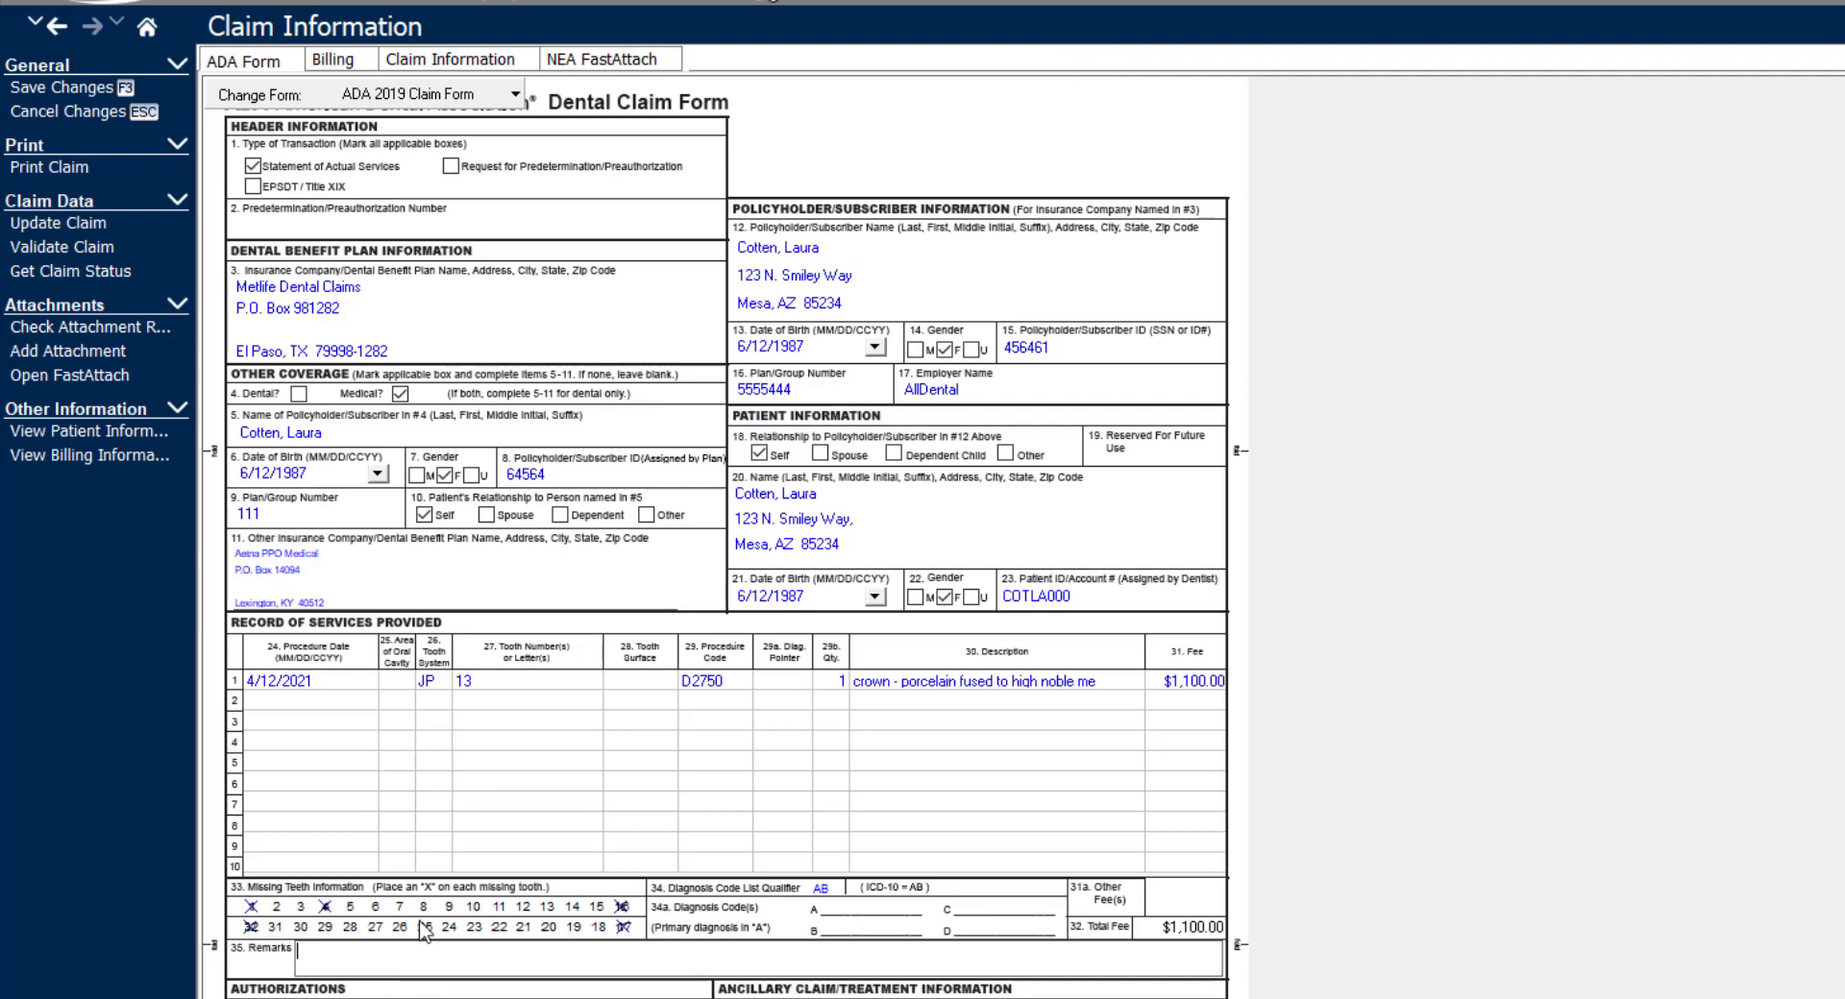
pyautogui.click(906, 682)
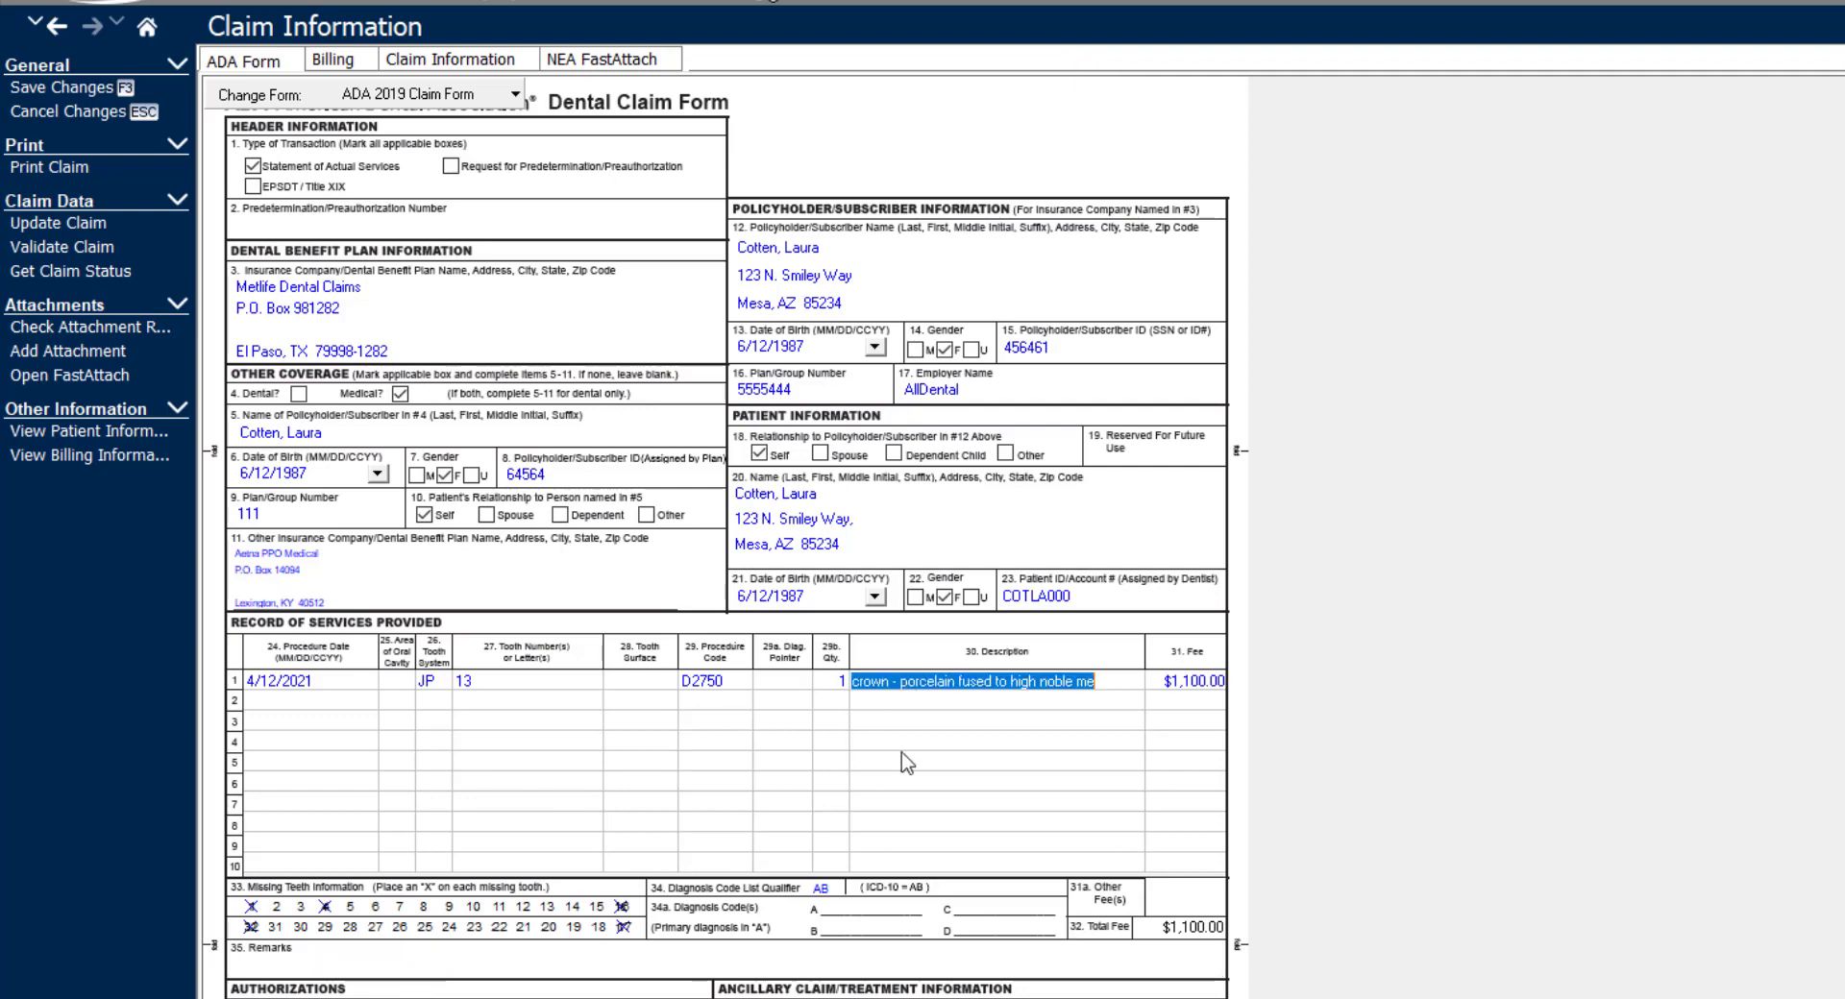
pyautogui.click(348, 60)
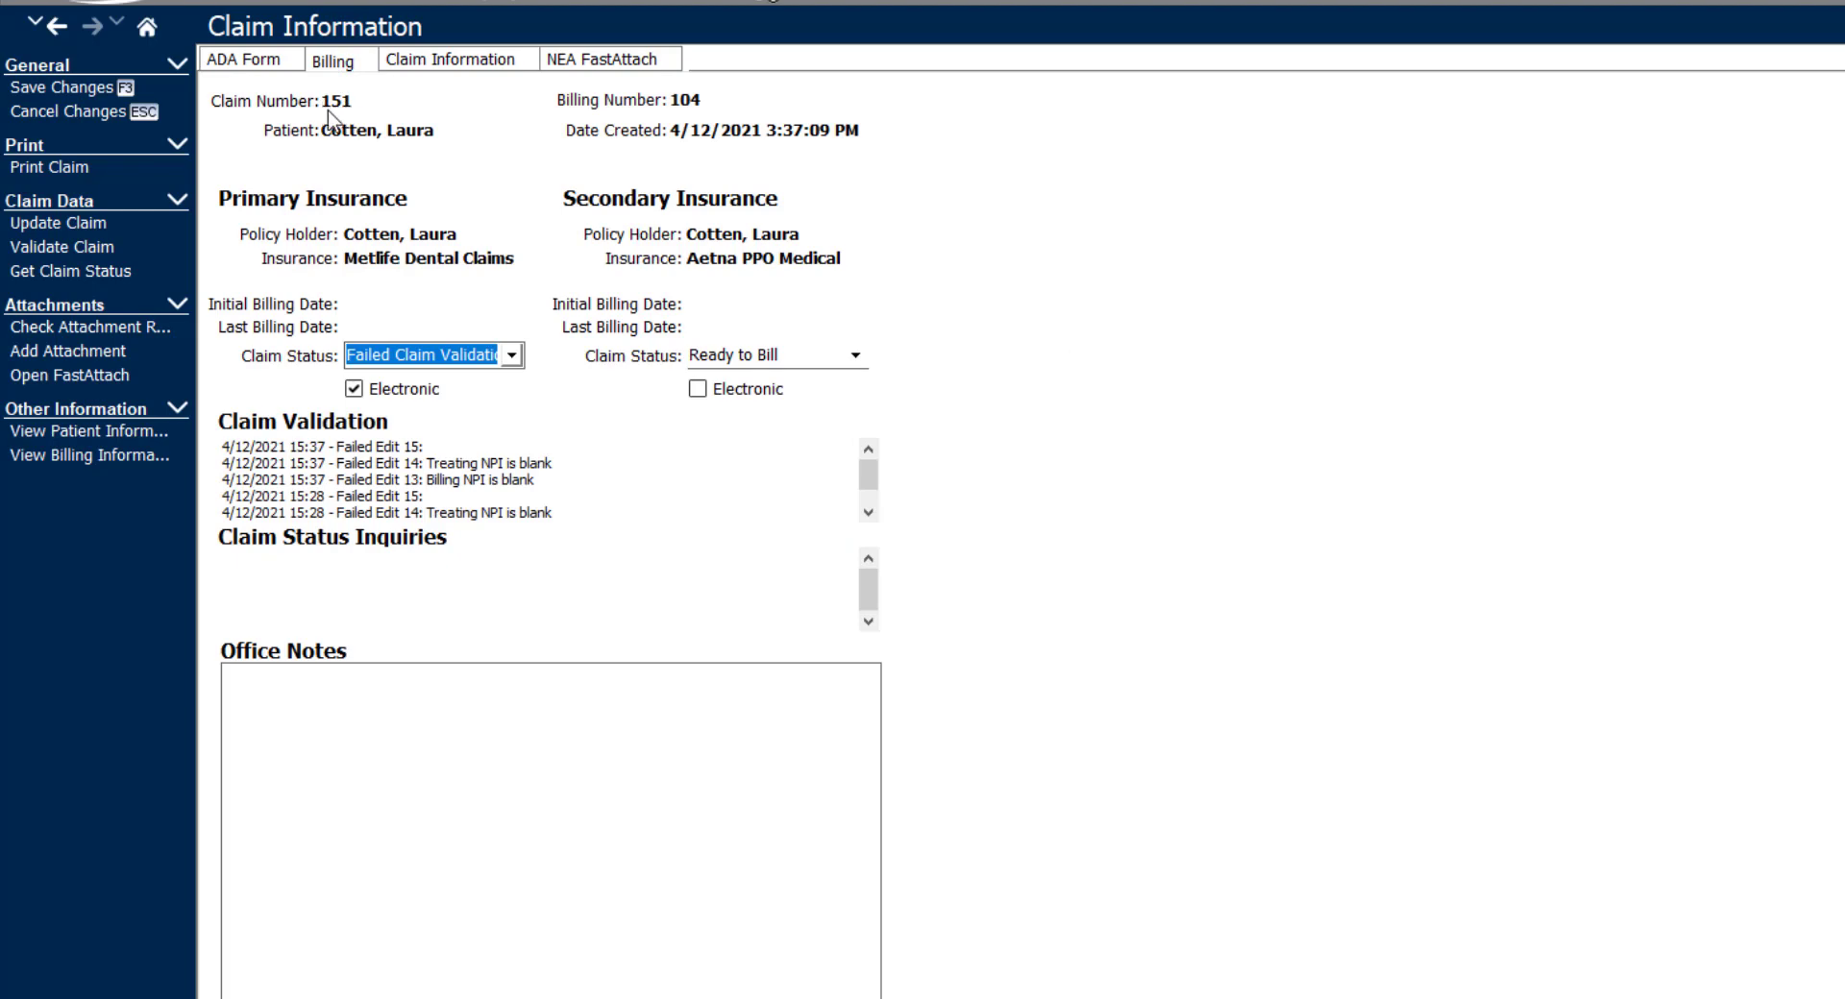
pyautogui.click(245, 60)
# - Save the new claim and select the rebilled D2750 crown charge in the ledger
pyautogui.click(77, 86)
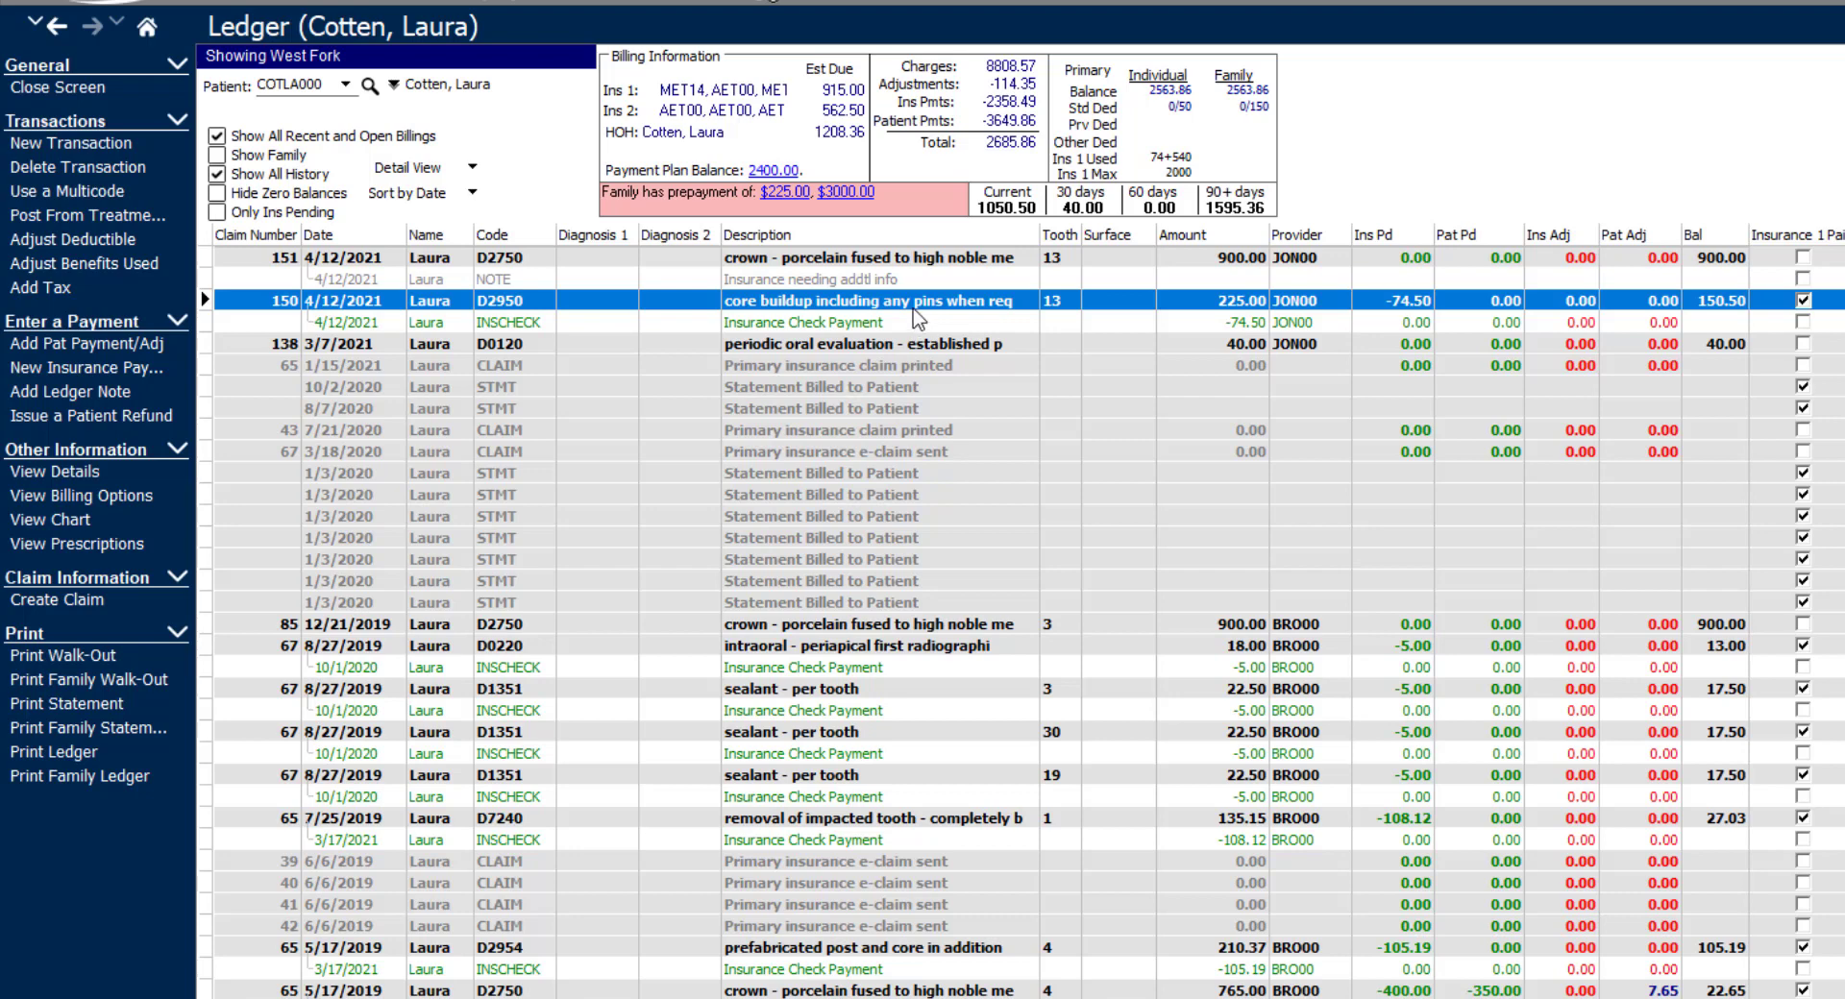
pyautogui.click(951, 268)
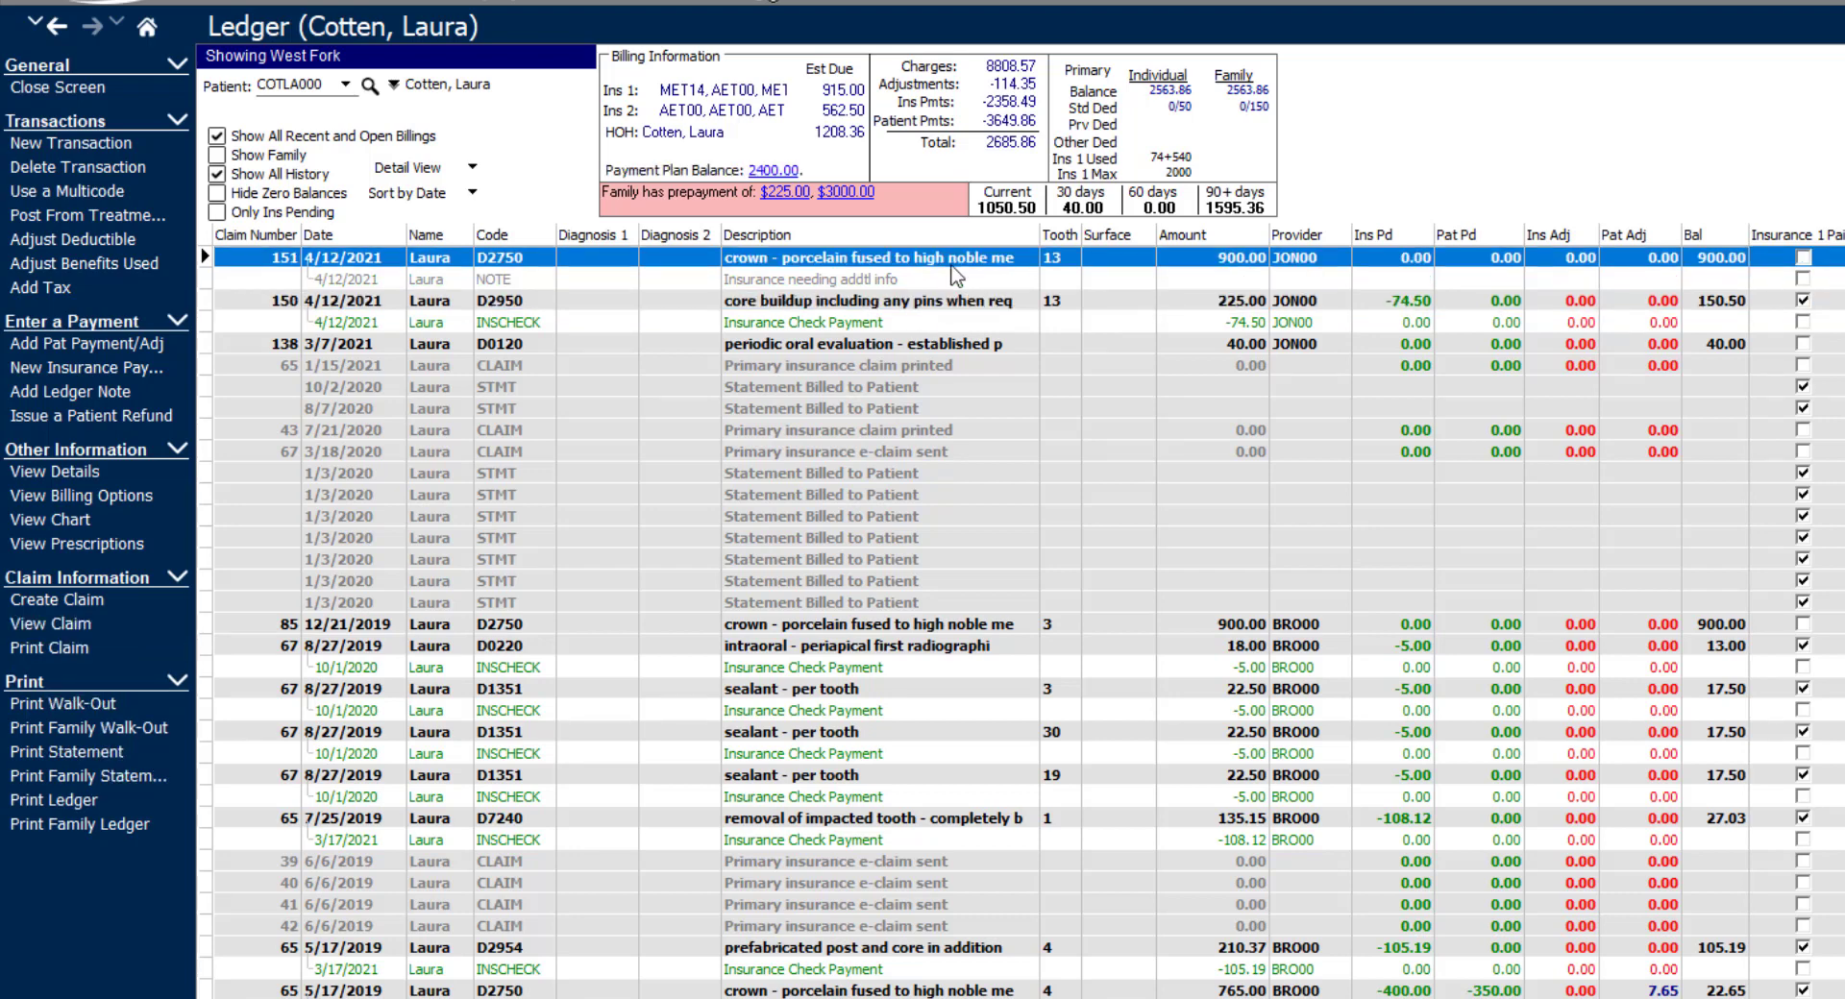